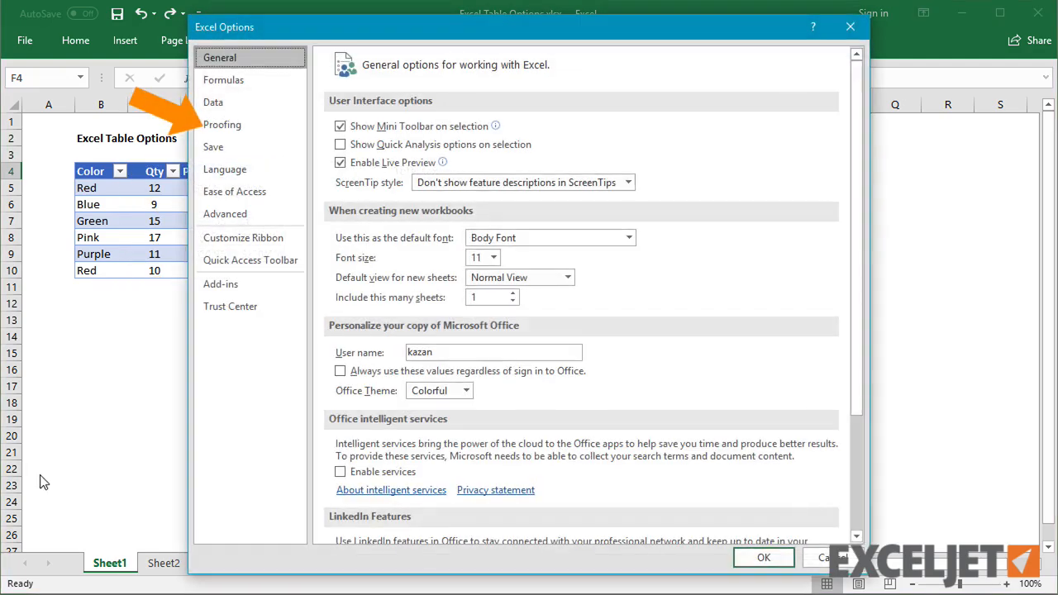
- Turn off including new rows and columns in tables in the AutoFormat As You Type options
{"action": "left_click", "coordinate": [259, 122]}
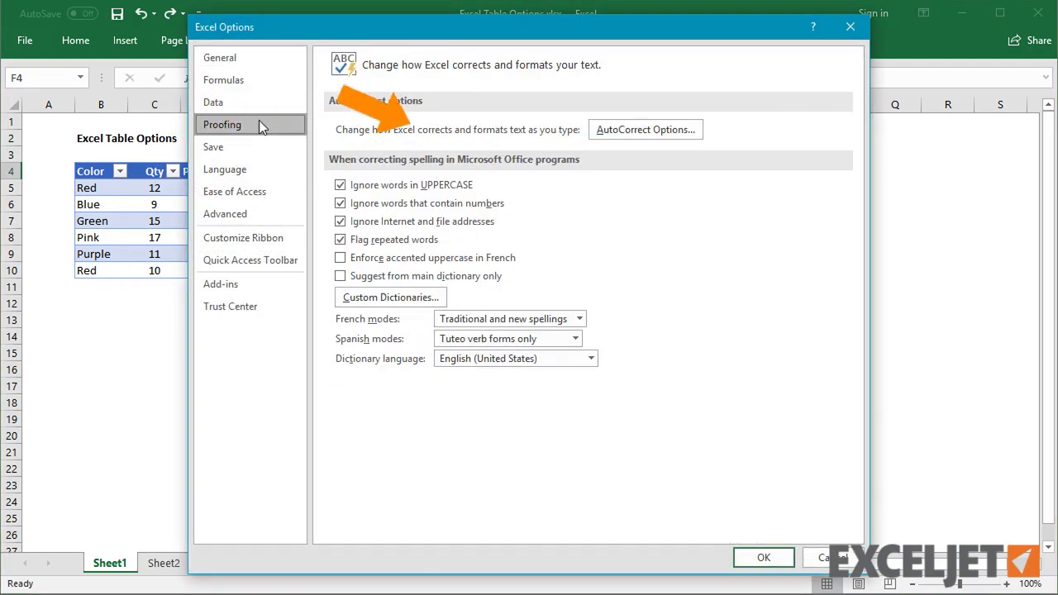
{"action": "left_click", "coordinate": [645, 127]}
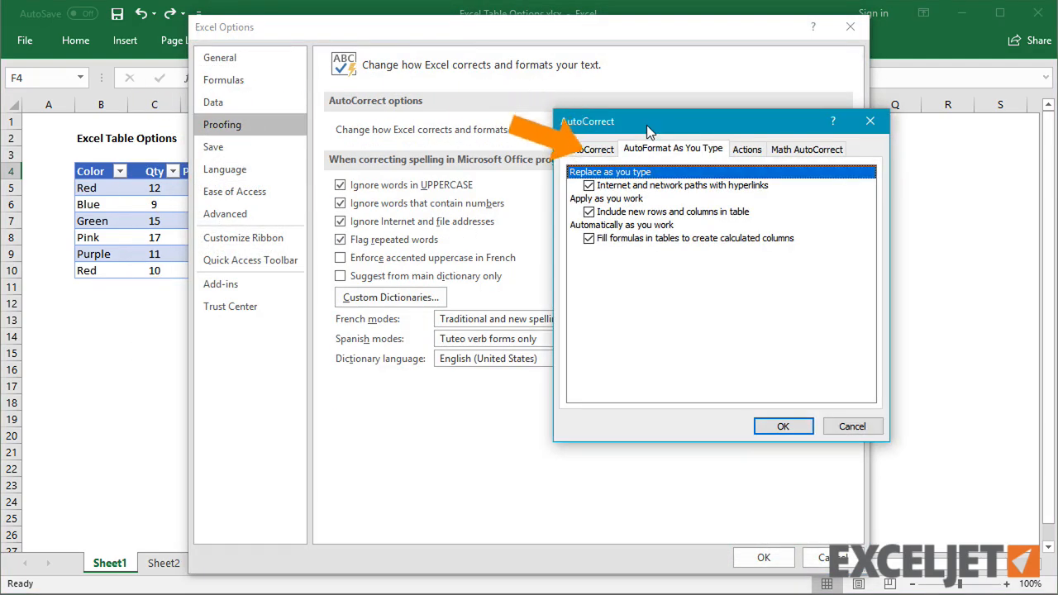
{"action": "left_click", "coordinate": [699, 213]}
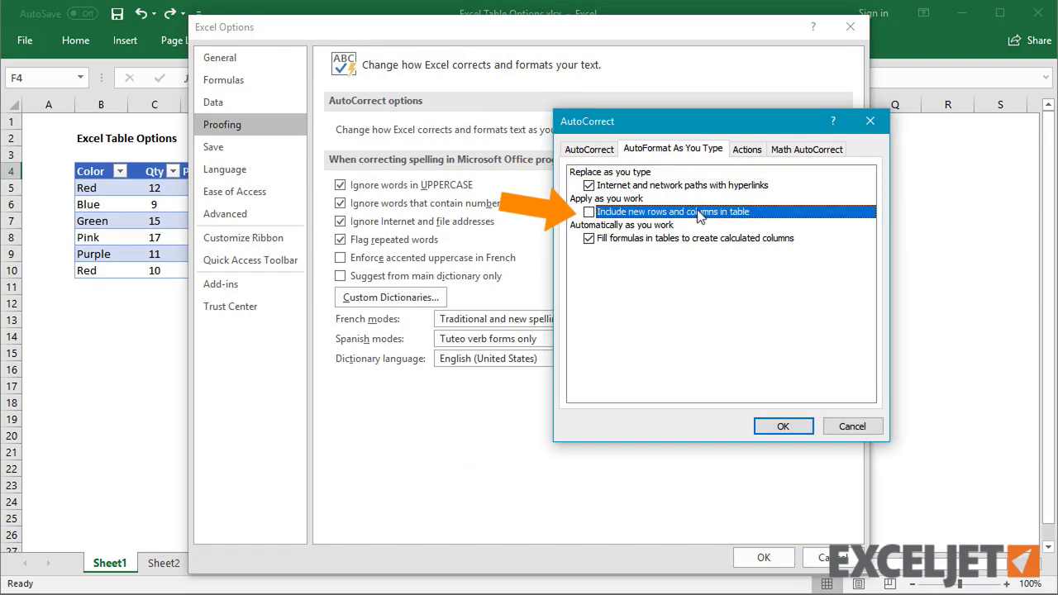
{"action": "left_click", "coordinate": [783, 426]}
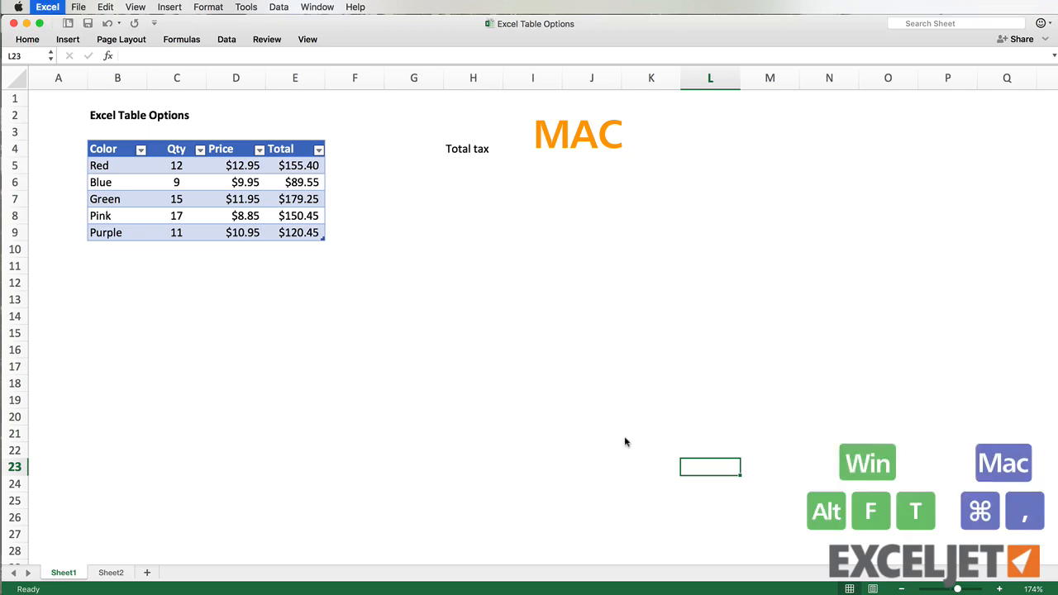
- Open the Tables & Filters preferences in the Mac version's Excel Preferences
{"action": "key", "text": "super+comma"}
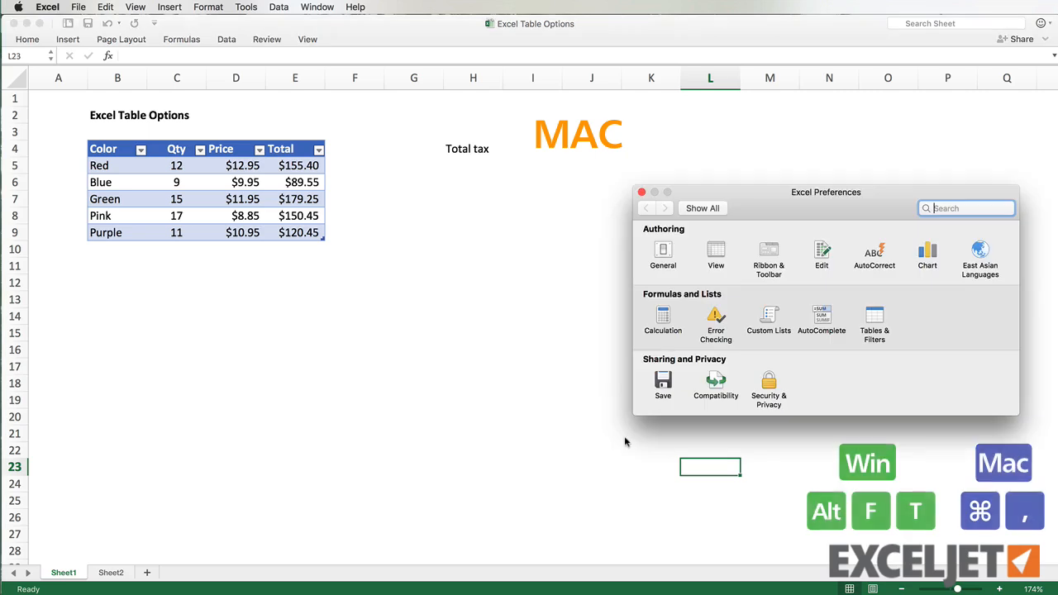
{"action": "left_click", "coordinate": [869, 314]}
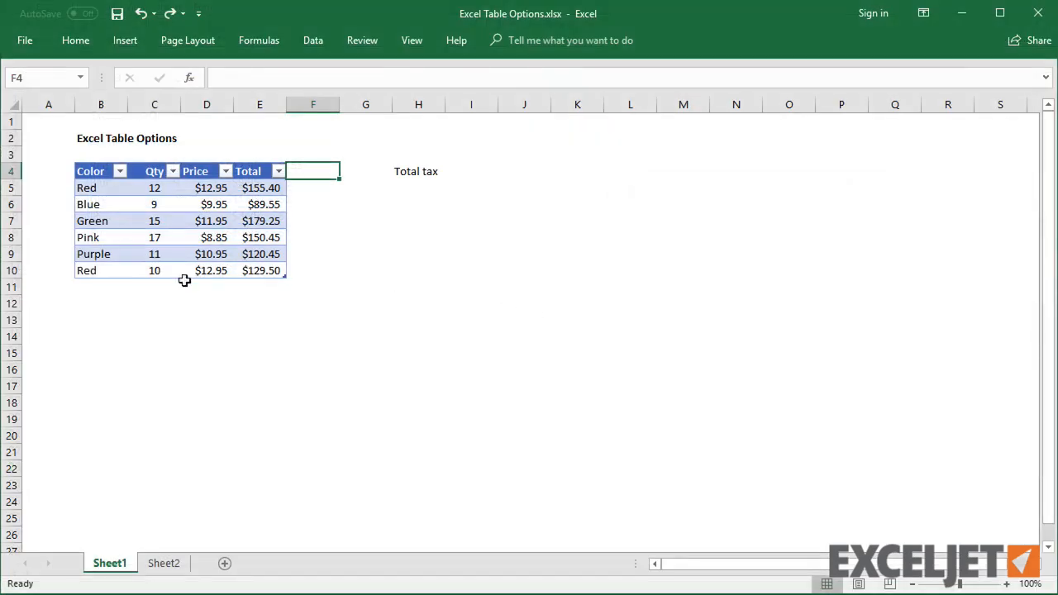
- Enter a new row Red, 10, 12.95 below the table and resize the table to include it
{"action": "left_click", "coordinate": [113, 284]}
{"action": "type", "text": "Red"}
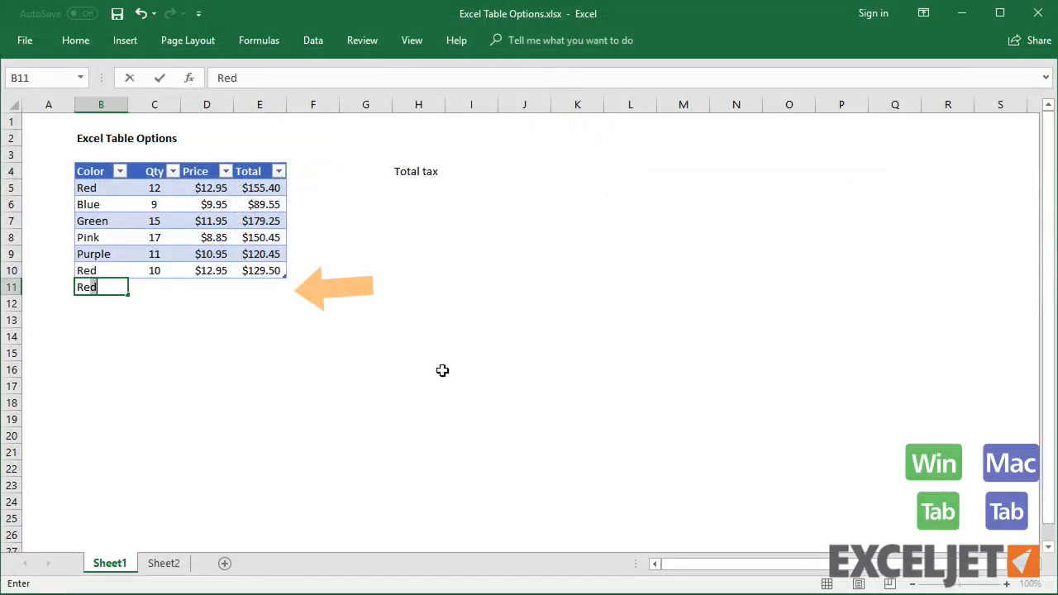
{"action": "key", "text": "Tab"}
{"action": "type", "text": "10"}
{"action": "key", "text": "Tab"}
{"action": "type", "text": "12.9"}
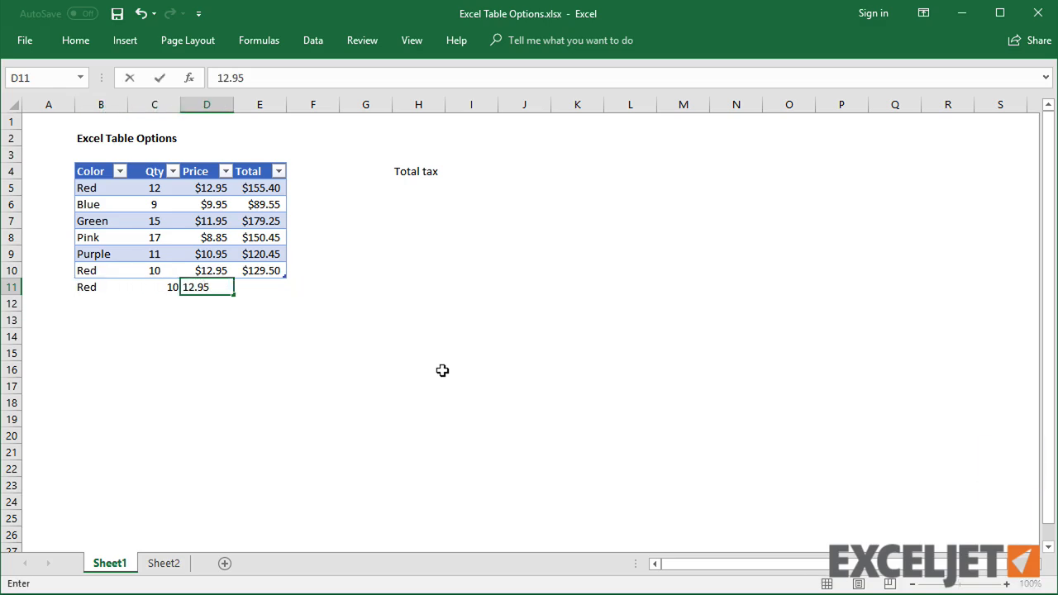
{"action": "type", "text": "5"}
{"action": "key", "text": "Tab"}
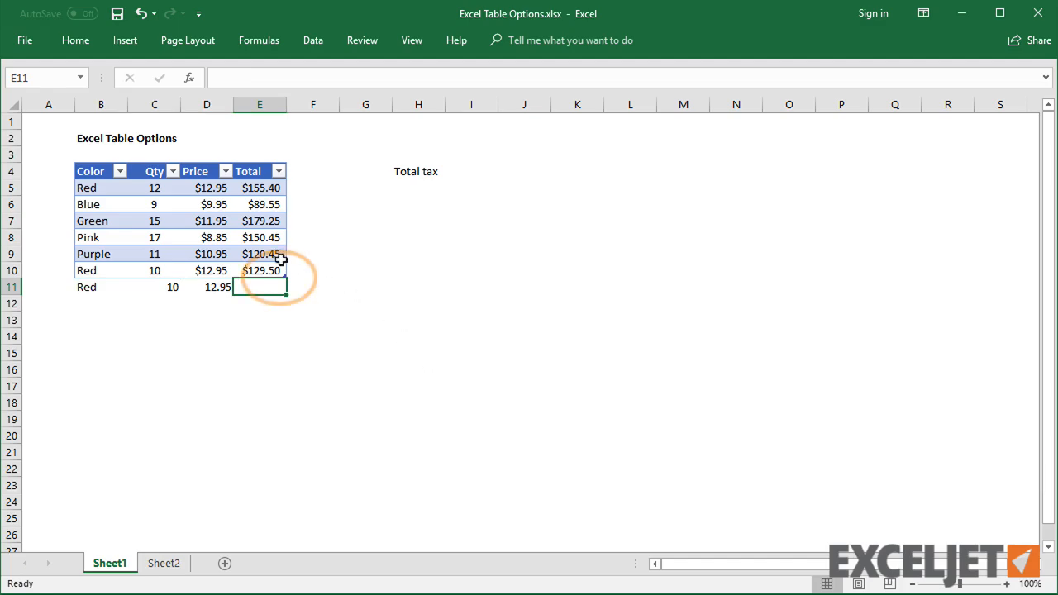
{"action": "left_click_drag", "start_coordinate": [283, 273], "coordinate": [283, 293]}
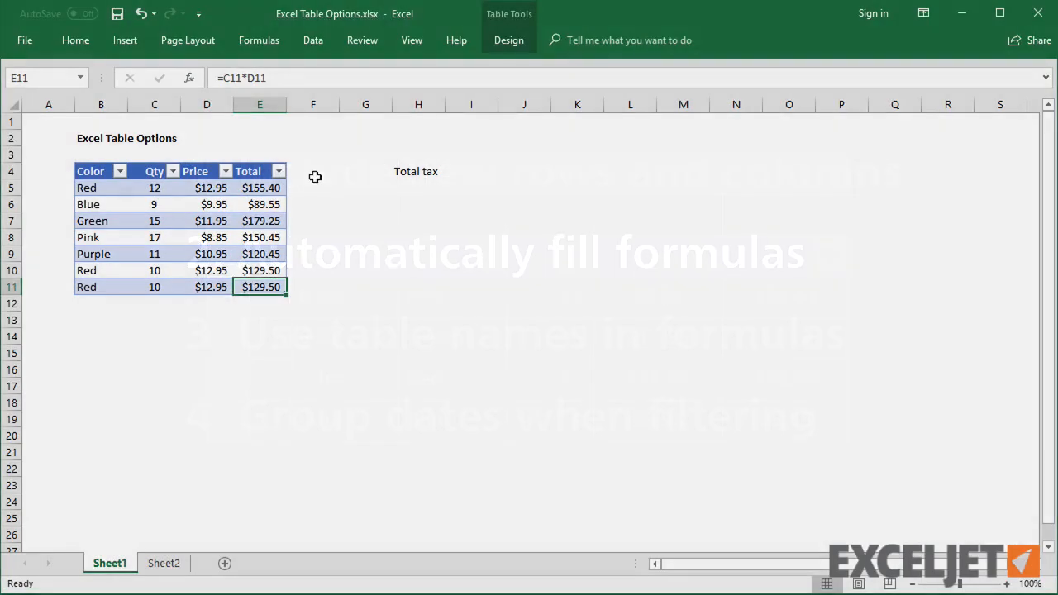
- Add a Tax column header next to Total in the table
{"action": "left_click", "coordinate": [316, 174]}
{"action": "type", "text": "Ta"}
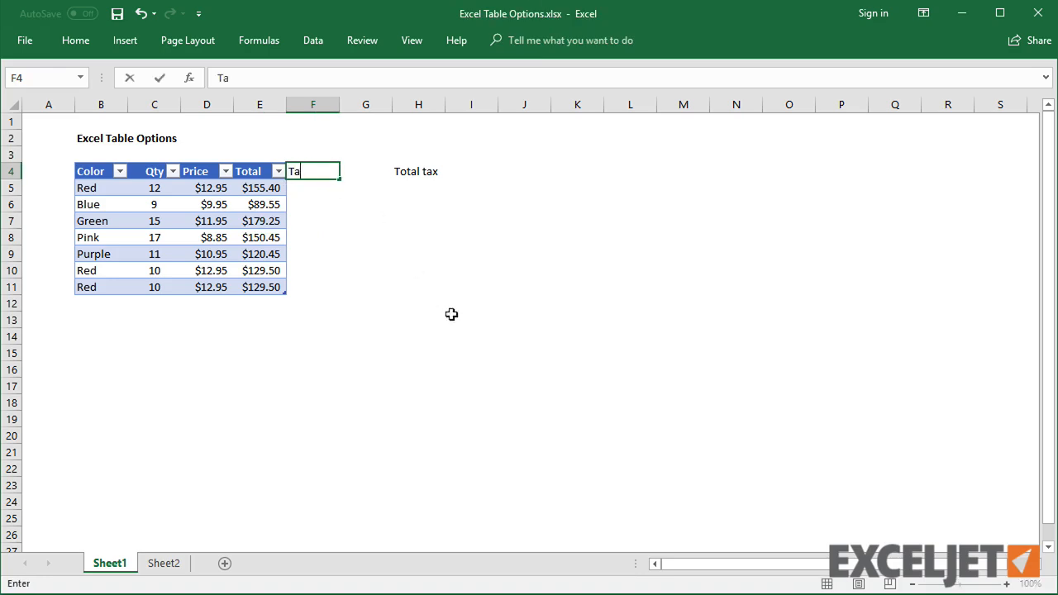
{"action": "key", "text": "Return"}
- Enter a Tax formula multiplying the row's Total by 7%
{"action": "type", "text": "="}
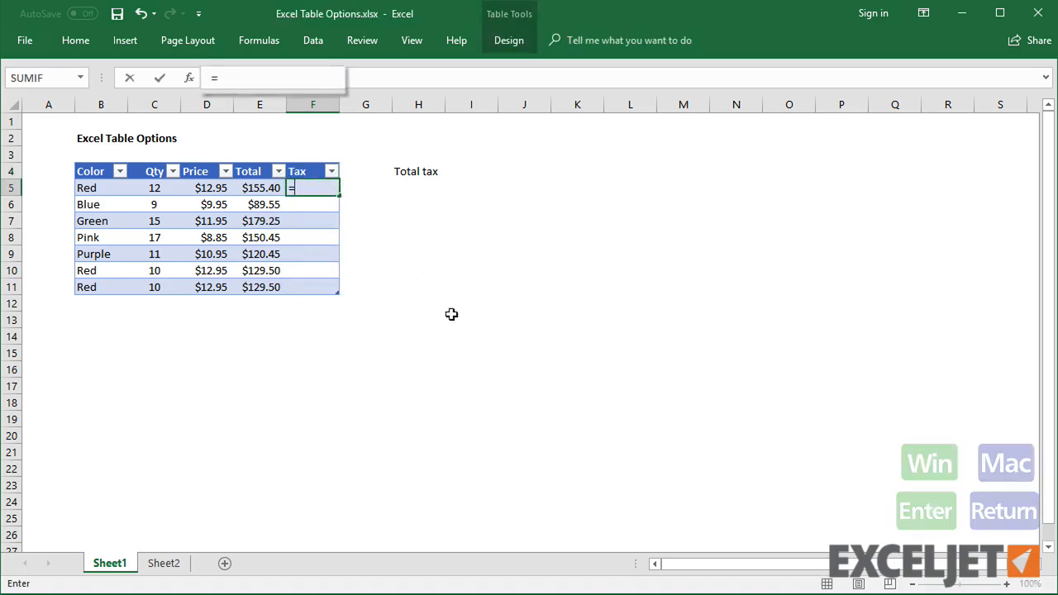
{"action": "key", "text": "Left"}
{"action": "type", "text": "*"}
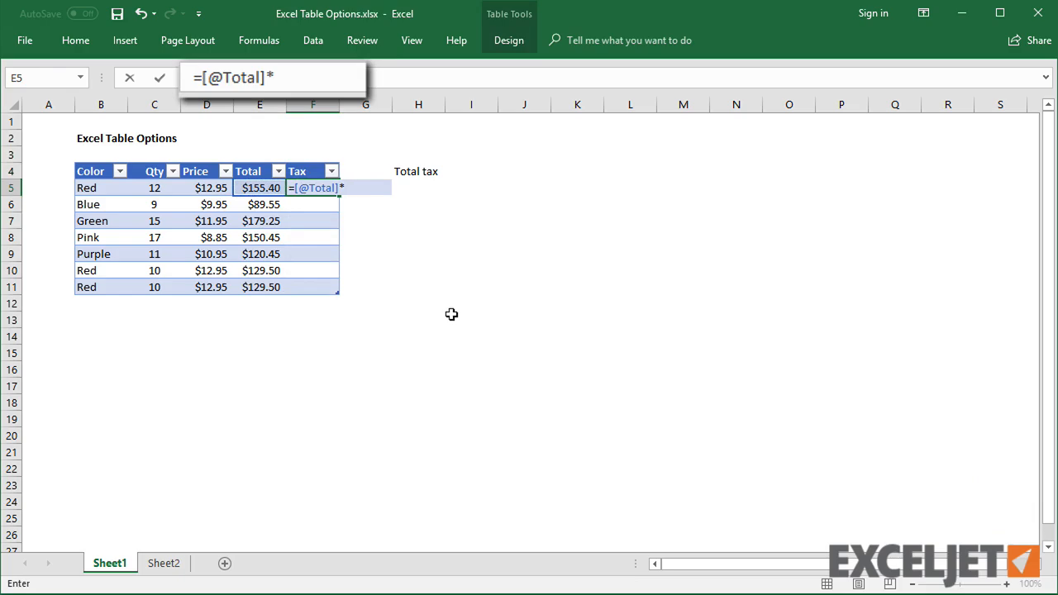
{"action": "key", "text": "Return"}
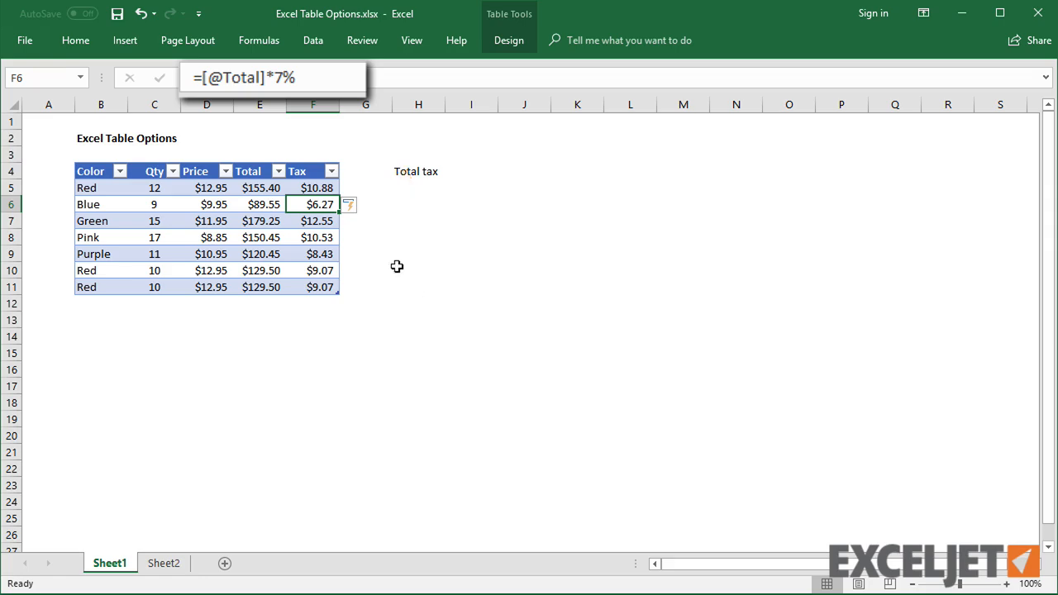
- Edit the Tax formula in F8 to multiply Total by 6%
{"action": "left_click", "coordinate": [325, 238]}
{"action": "left_click", "coordinate": [342, 83]}
{"action": "key", "text": "BackSpace"}
{"action": "type", "text": "%"}
{"action": "key", "text": "Return"}
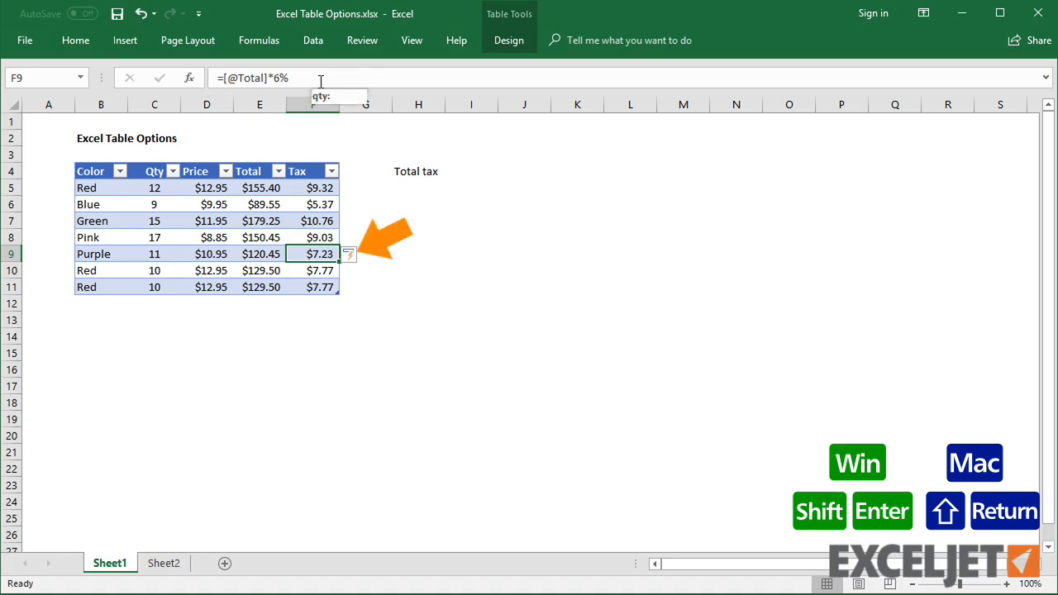
- Move up through the Tax column cells to review their formulas
{"action": "key", "text": "shift+Return"}
{"action": "key", "text": "shift+Return"}
{"action": "key", "text": "shift+Return"}
{"action": "key", "text": "shift+Return"}
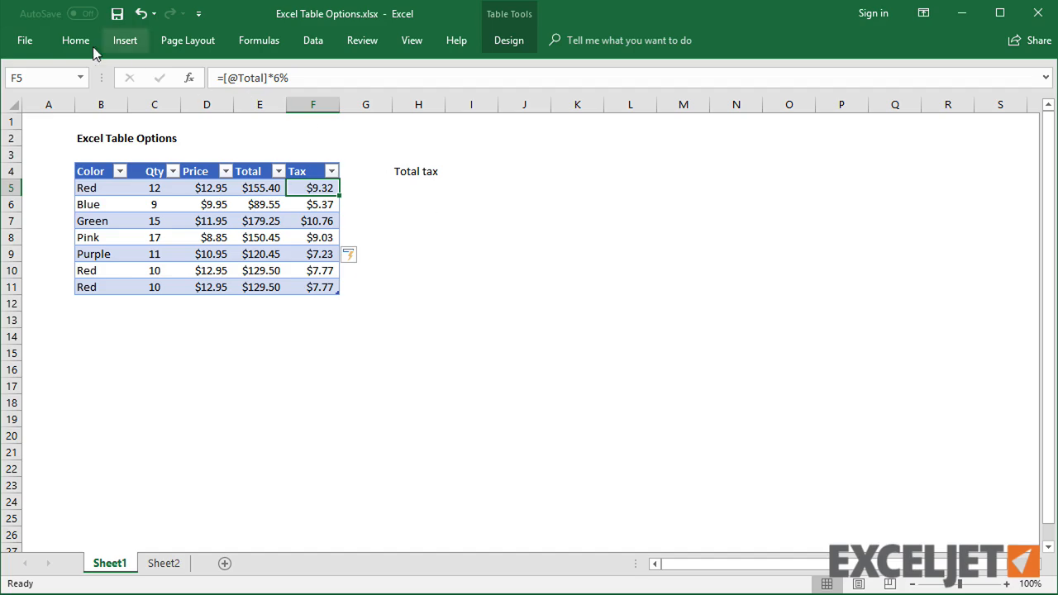
- Turn off filling formulas in tables to create calculated columns in the AutoCorrect options
{"action": "left_click", "coordinate": [22, 41]}
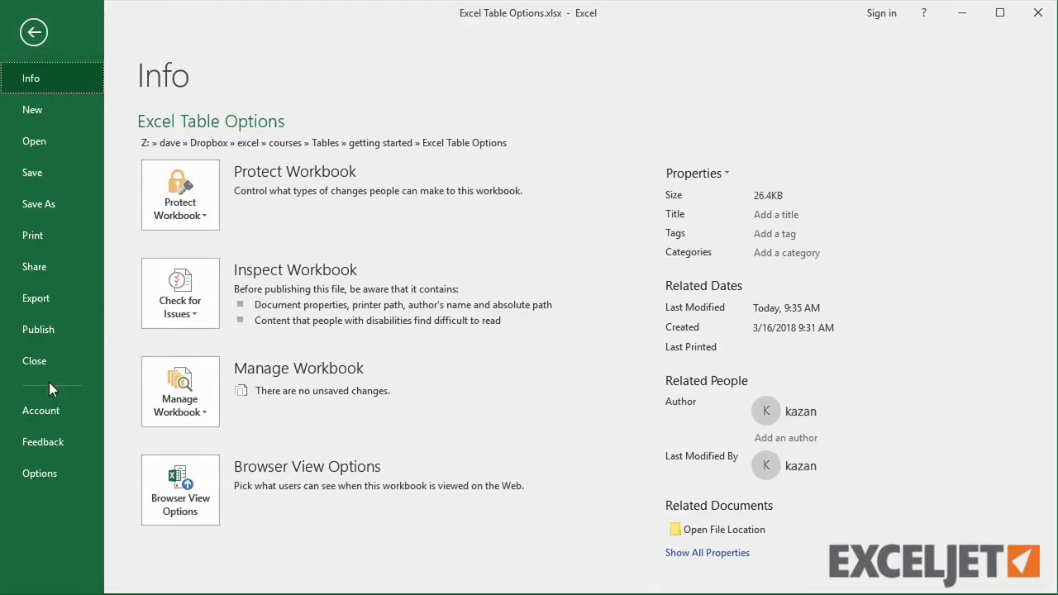
{"action": "left_click", "coordinate": [51, 471]}
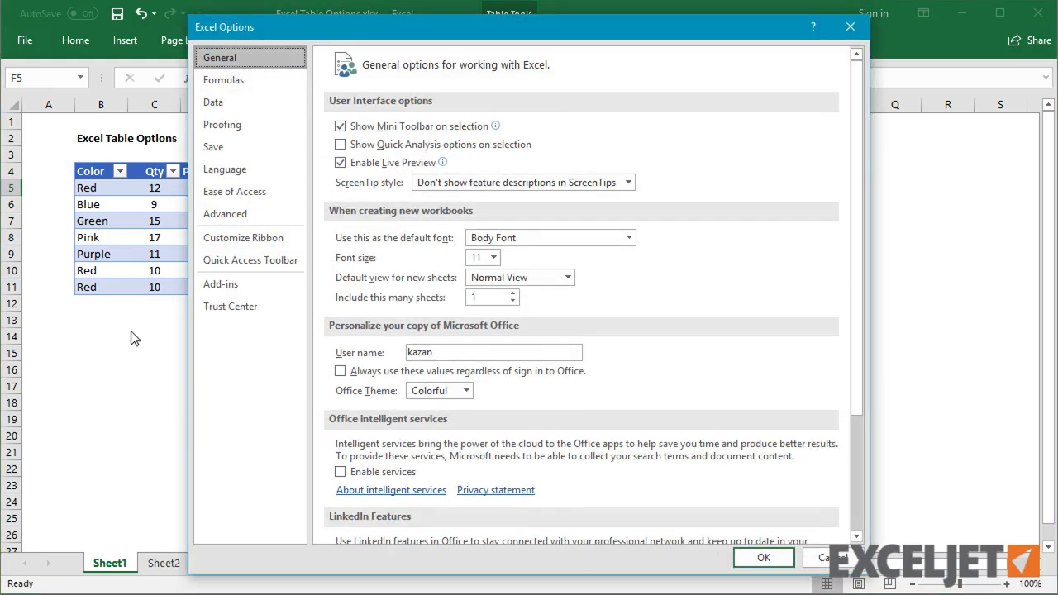
{"action": "left_click", "coordinate": [259, 128]}
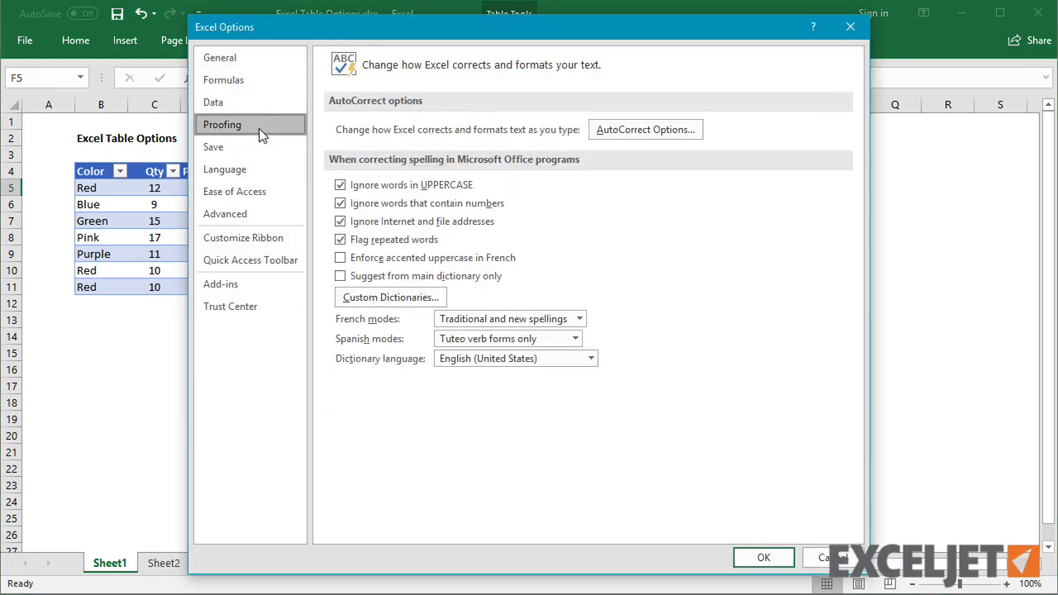
{"action": "left_click", "coordinate": [631, 132]}
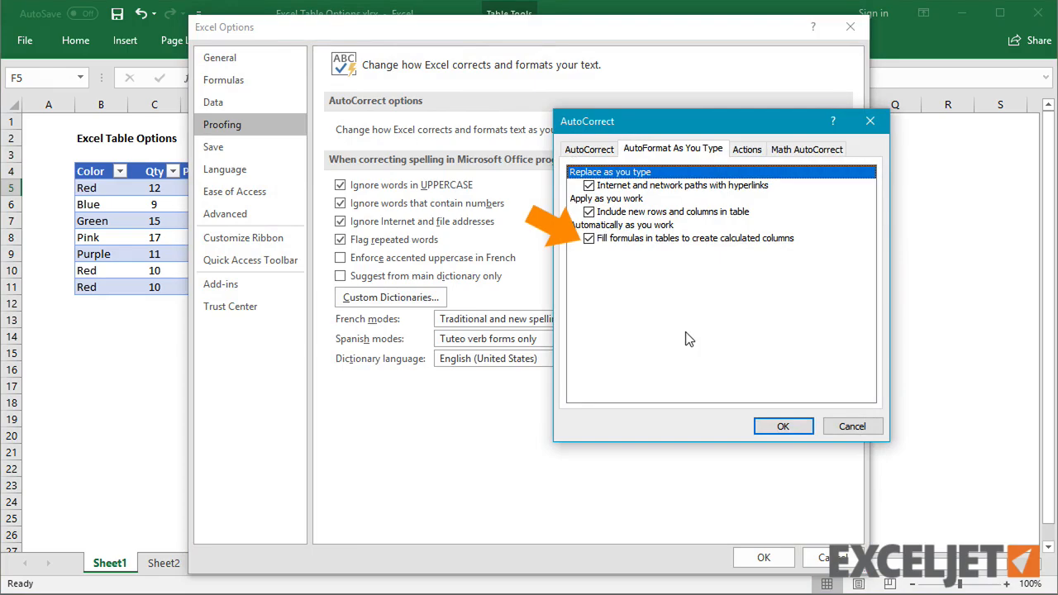
{"action": "left_click", "coordinate": [668, 241]}
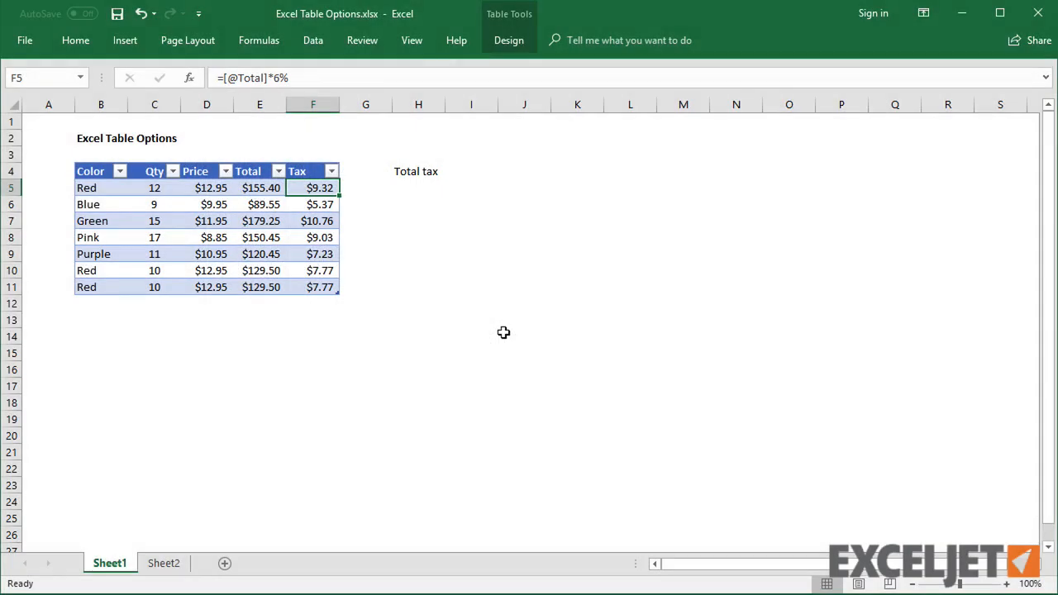
- Sum the Tax column next to the Total tax label in I4
{"action": "left_click", "coordinate": [470, 167]}
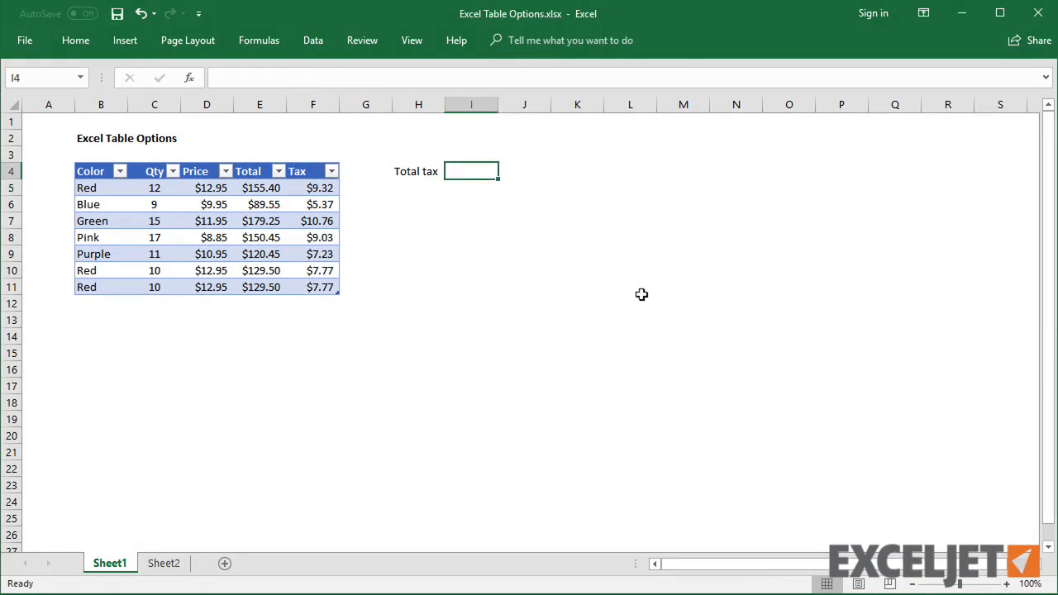
{"action": "type", "text": "=sum("}
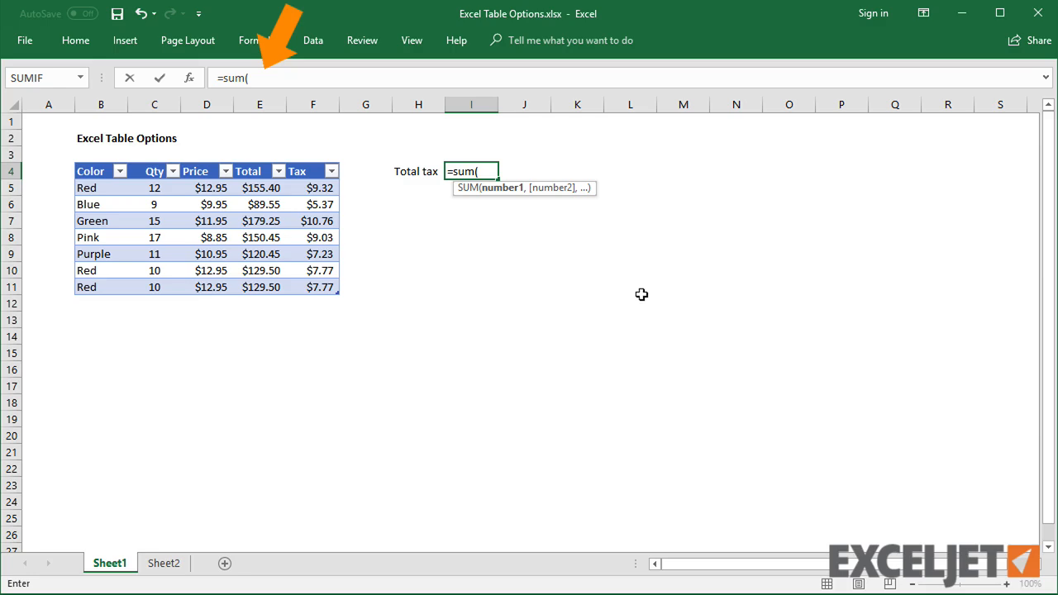
{"action": "left_click_drag", "start_coordinate": [320, 189], "coordinate": [316, 285]}
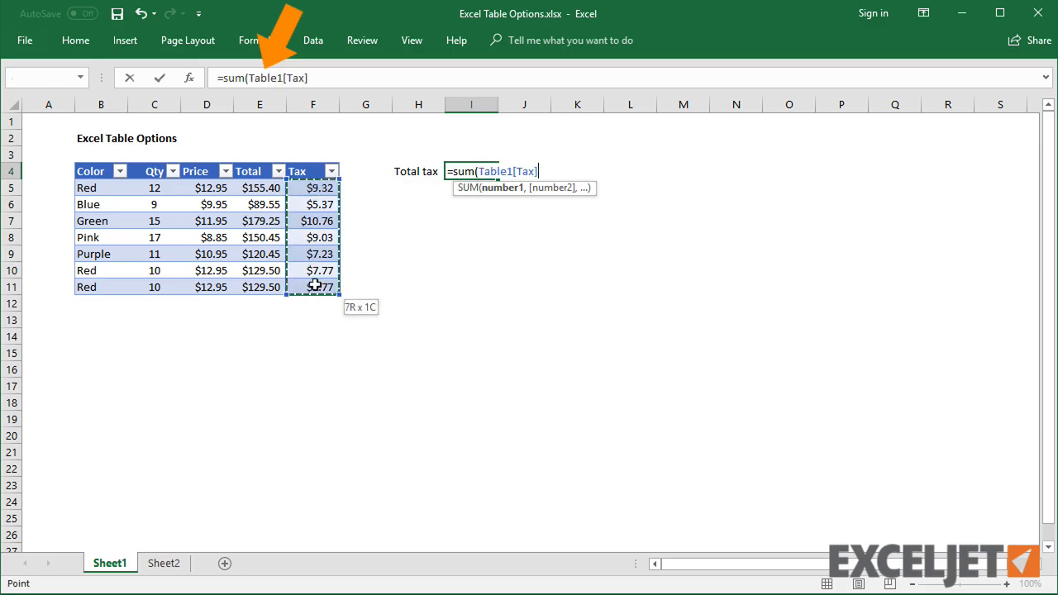
{"action": "key", "text": "Return"}
{"action": "left_click", "coordinate": [493, 170]}
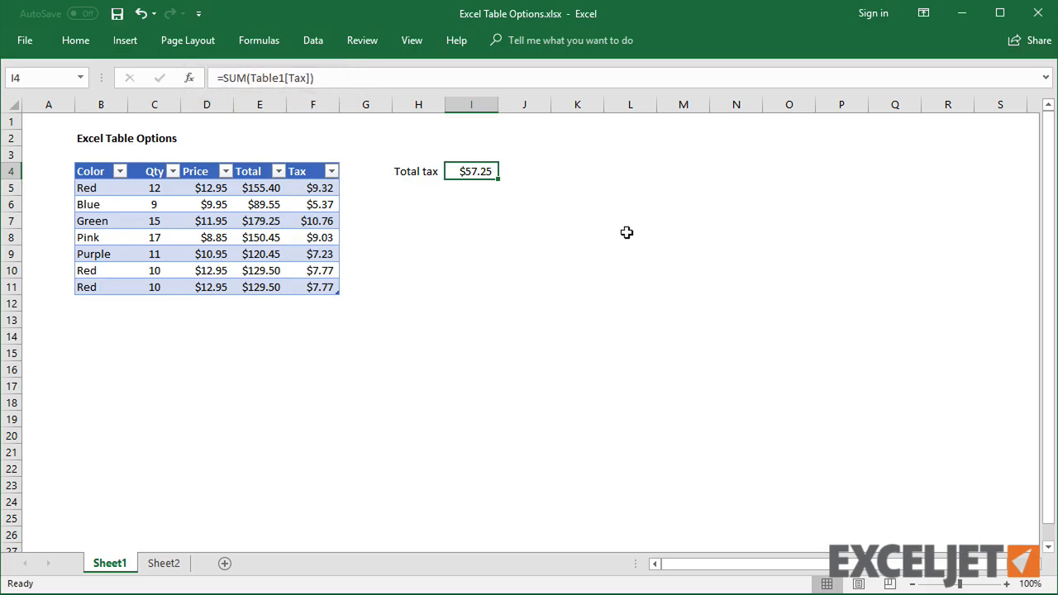
- Turn off using table names in formulas in the Formulas options
{"action": "left_click", "coordinate": [36, 39]}
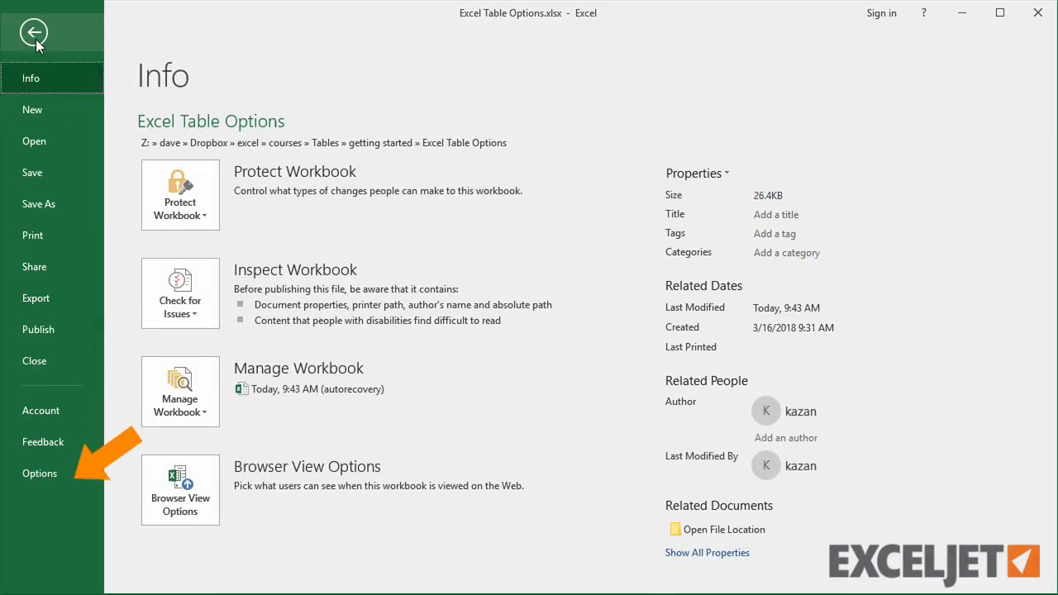
{"action": "left_click", "coordinate": [62, 471]}
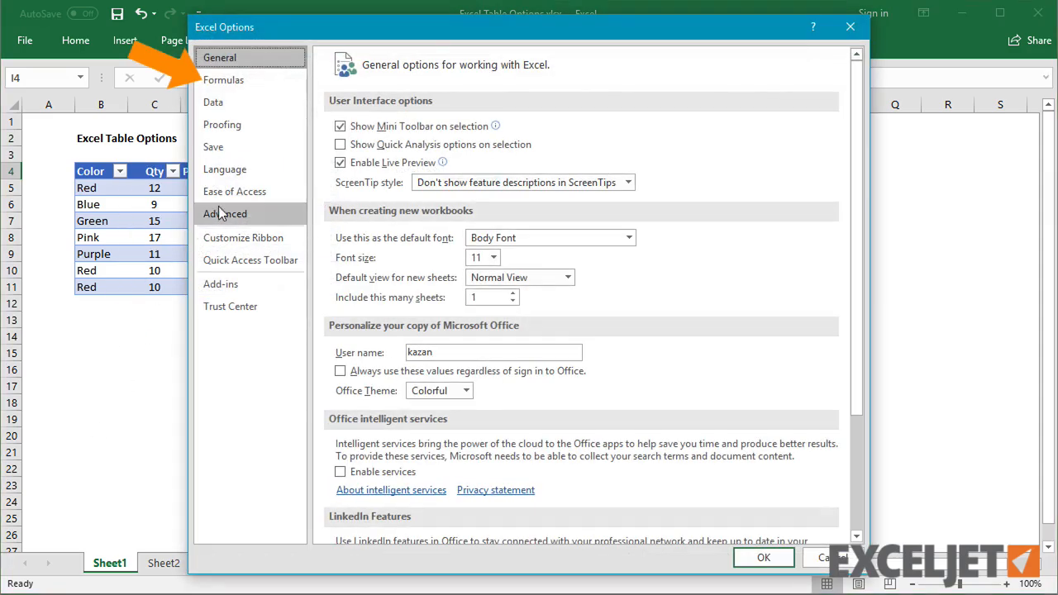
{"action": "left_click", "coordinate": [263, 80]}
{"action": "left_click", "coordinate": [460, 294]}
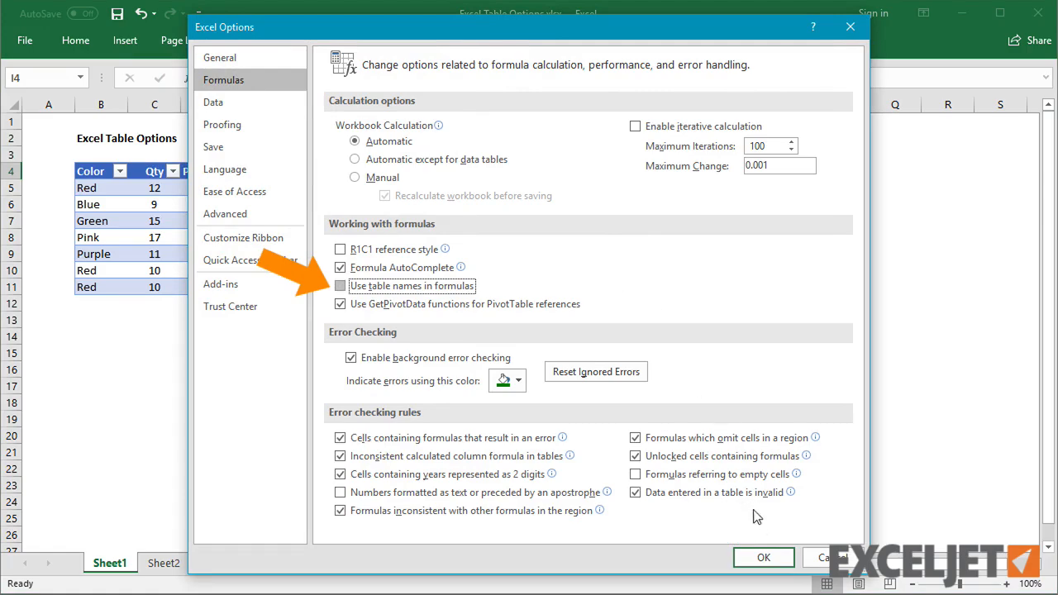
{"action": "left_click", "coordinate": [762, 557]}
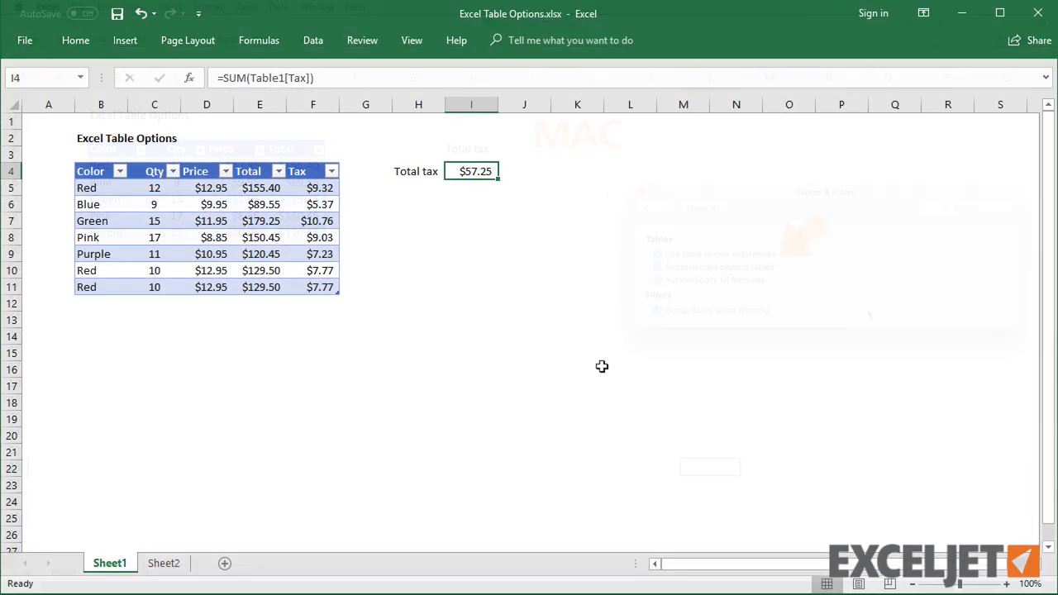
- Sum the Tax column cells F5:F11 in I5
{"action": "left_click", "coordinate": [469, 186]}
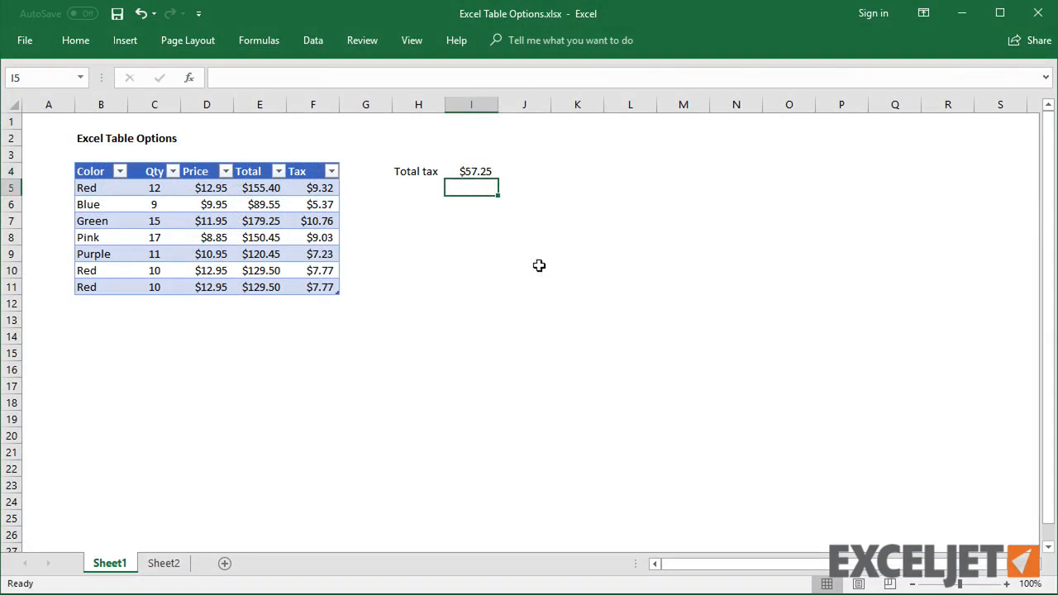
{"action": "type", "text": "=sum("}
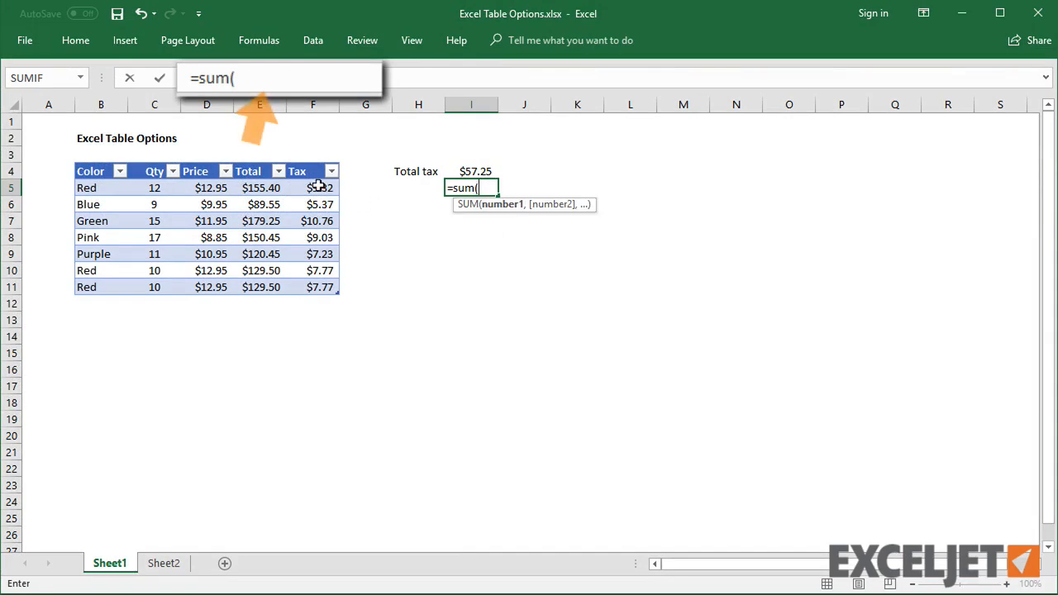
{"action": "left_click_drag", "start_coordinate": [323, 188], "coordinate": [318, 289]}
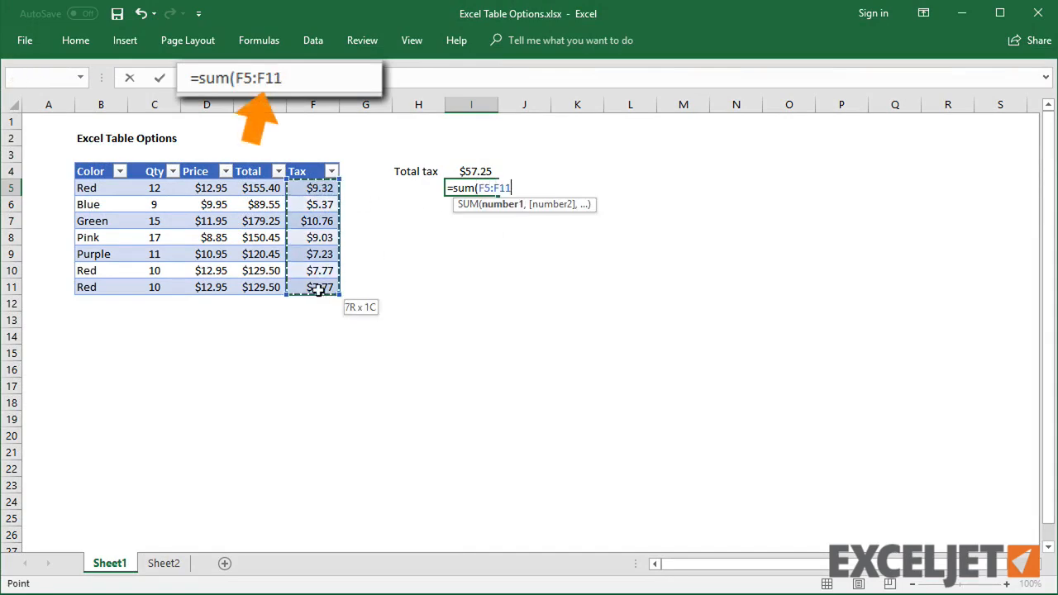
{"action": "key", "text": "Return"}
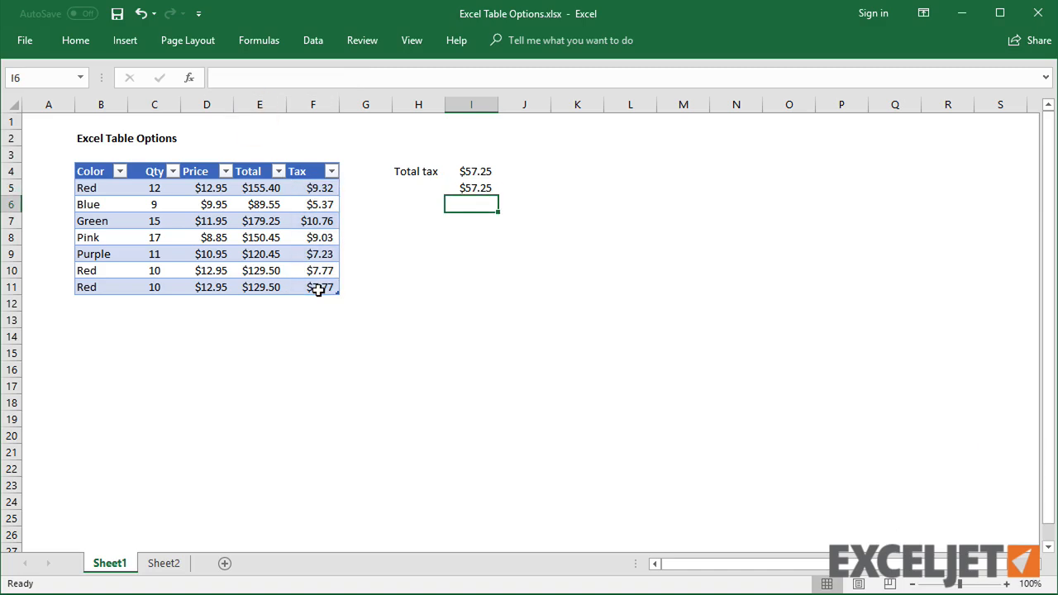
- Enter a SUM formula in I6 that totals the Tax column using the structured reference table1[Tax]
{"action": "type", "text": "=su"}
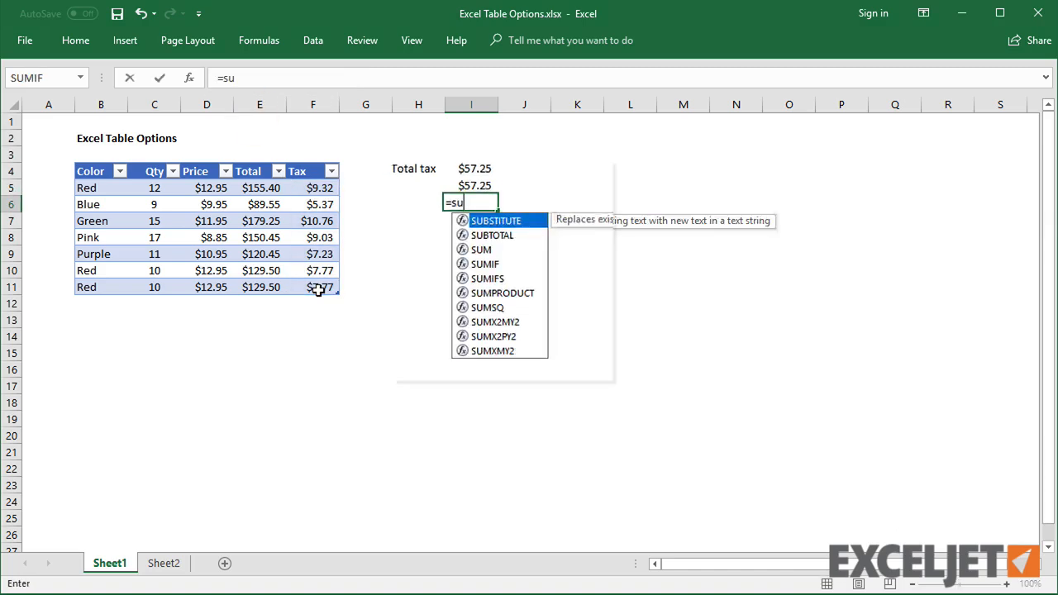
{"action": "type", "text": "m(table"}
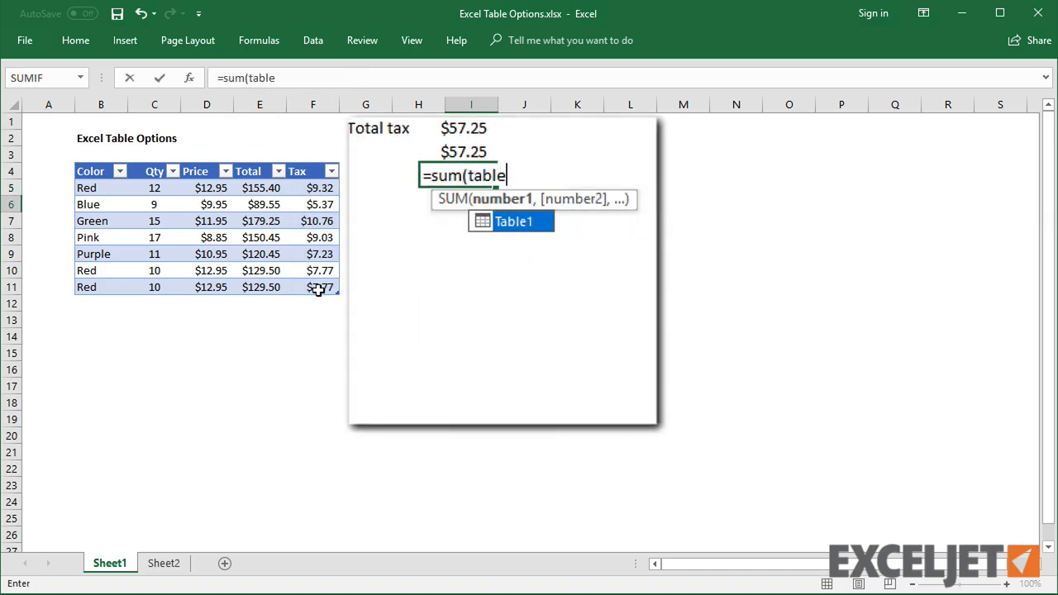
{"action": "type", "text": "1["}
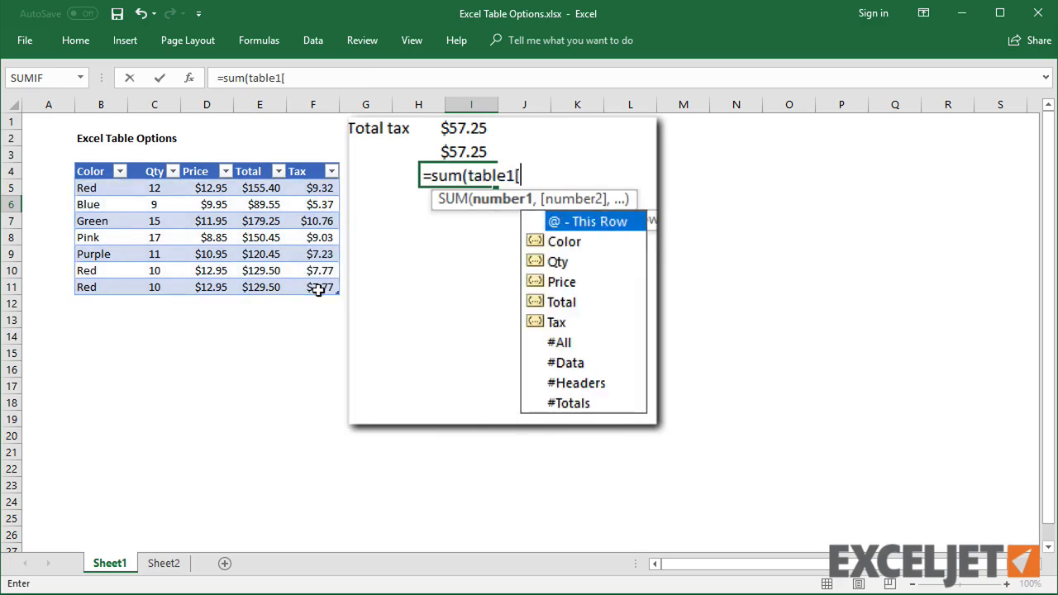
{"action": "key", "text": "Down"}
{"action": "key", "text": "Down"}
{"action": "key", "text": "Down"}
{"action": "key", "text": "Down"}
{"action": "key", "text": "Down"}
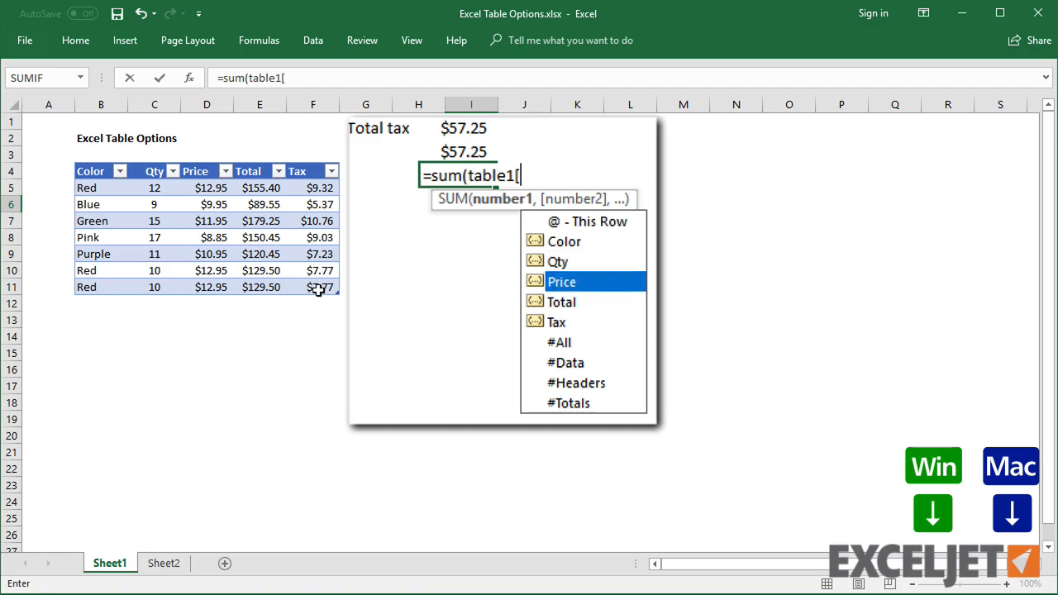
{"action": "key", "text": "Tab"}
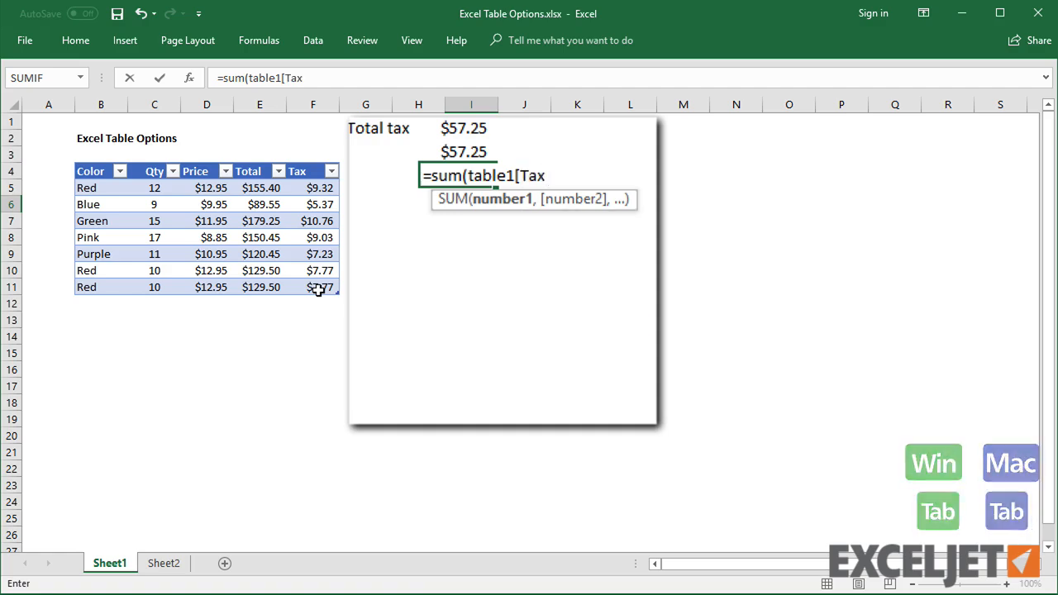
{"action": "type", "text": "]"}
{"action": "key", "text": "Return"}
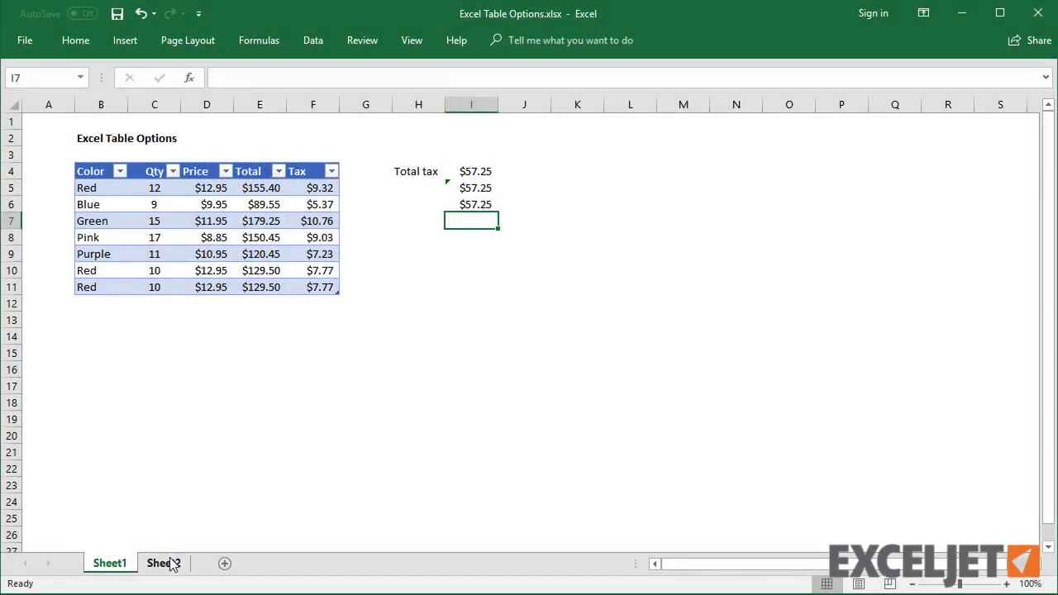
- Switch to Sheet2 and turn off grouping dates in the AutoFilter menu in the Advanced options
{"action": "left_click", "coordinate": [164, 562]}
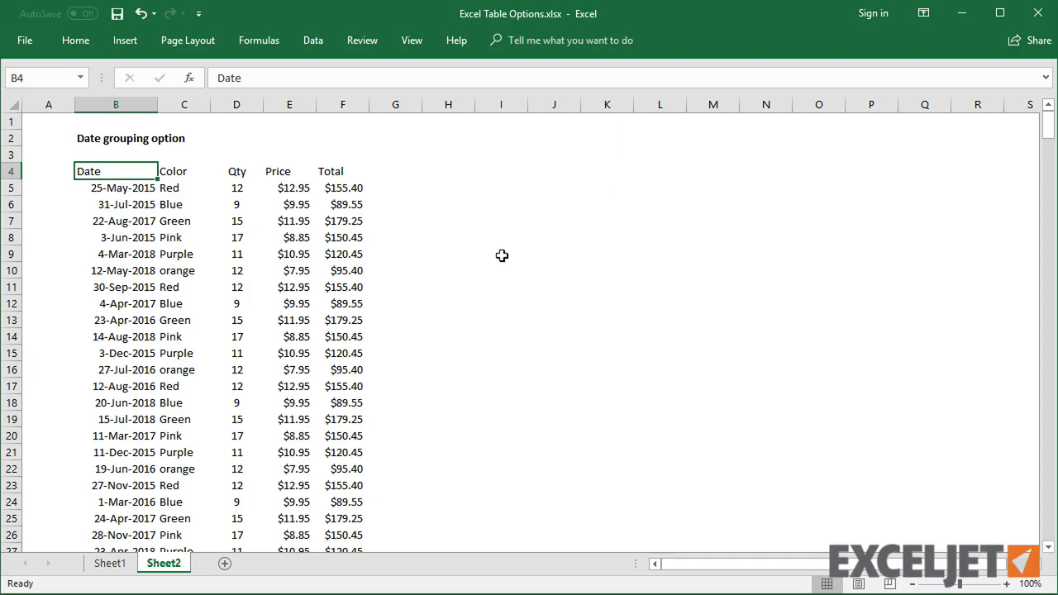
{"action": "left_click", "coordinate": [27, 40]}
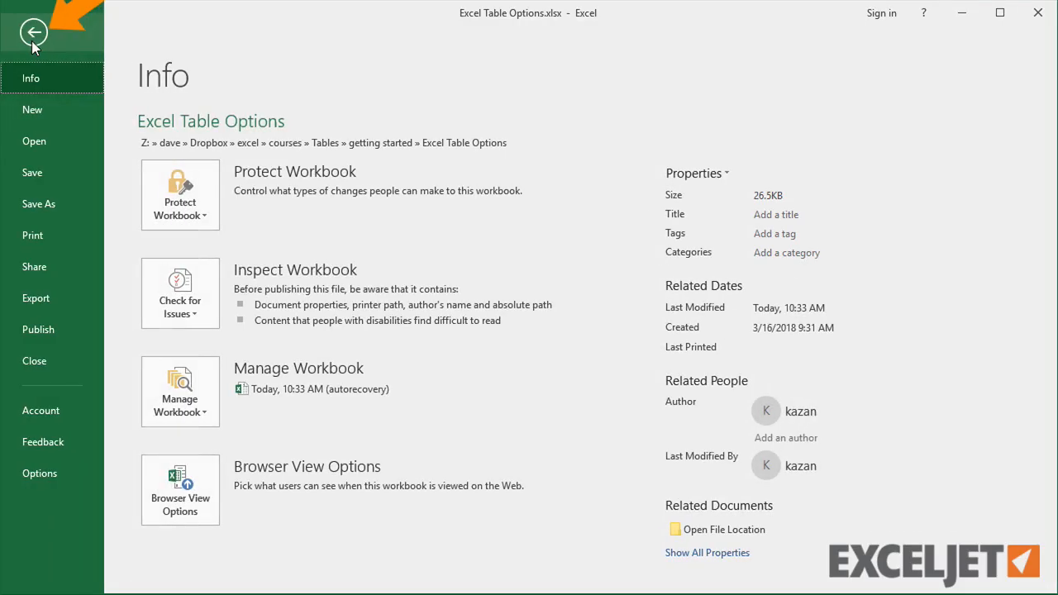
{"action": "left_click", "coordinate": [69, 459]}
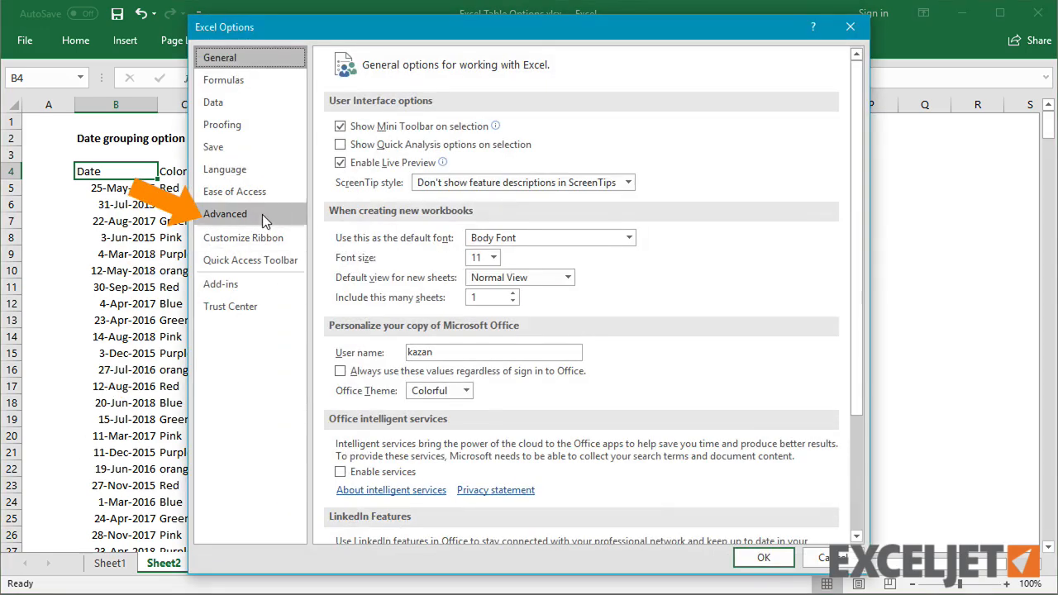
{"action": "left_click", "coordinate": [225, 213]}
{"action": "scroll", "coordinate": [858, 385], "scroll_direction": "down", "scroll_amount": 15}
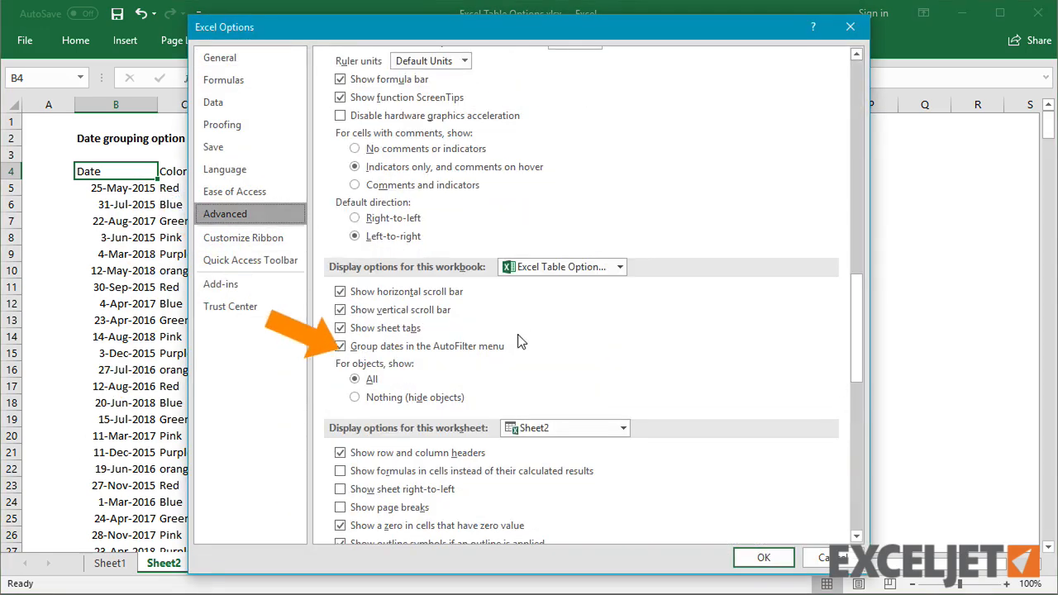
{"action": "left_click", "coordinate": [493, 348]}
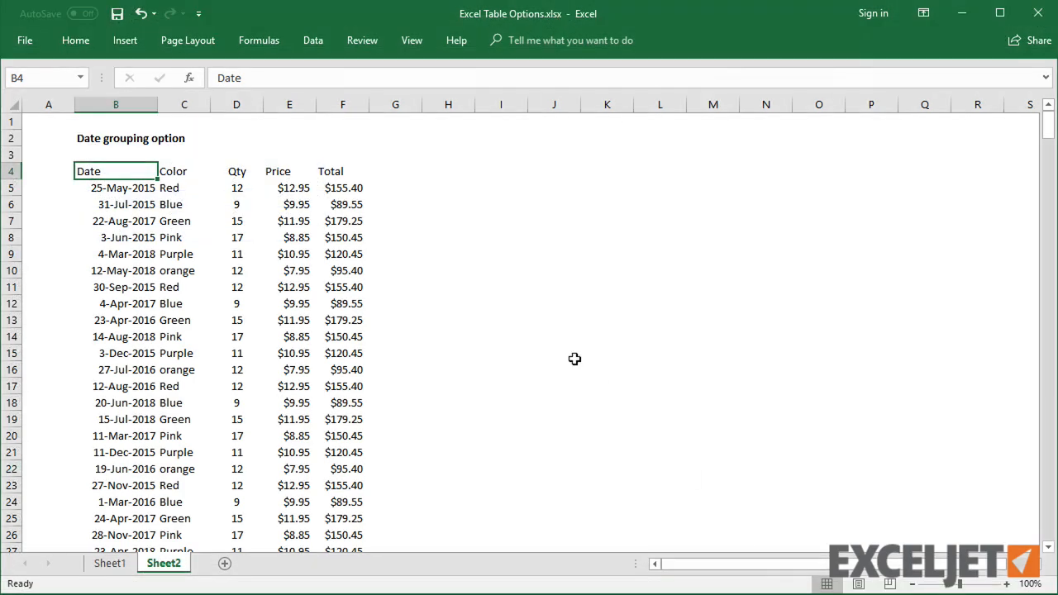
- Convert the data range B4:F388 into a table with headers
{"action": "left_click", "coordinate": [329, 317]}
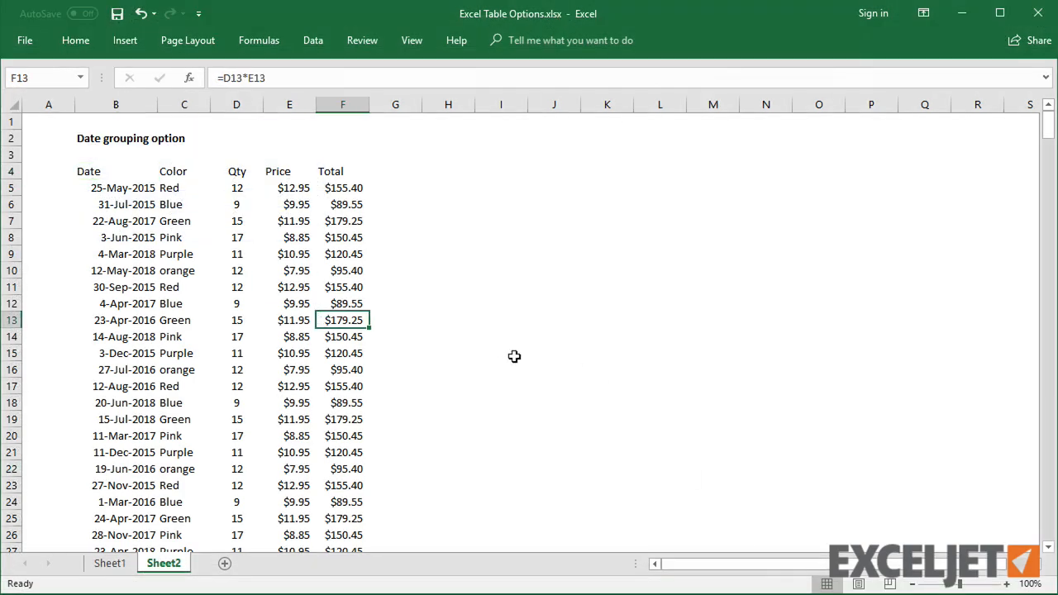
{"action": "key", "text": "ctrl+t"}
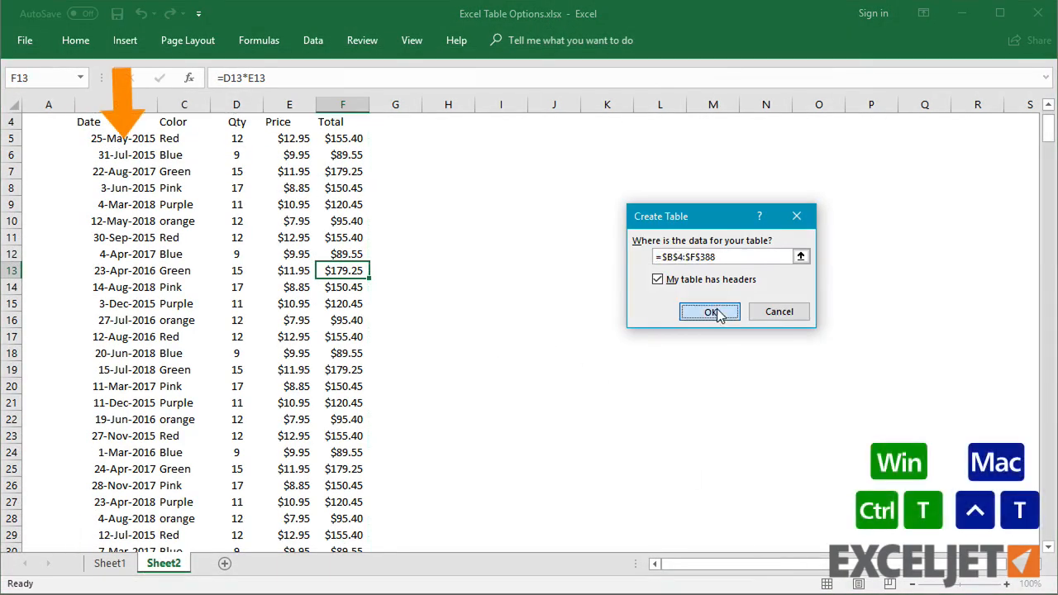
{"action": "left_click", "coordinate": [711, 311]}
{"action": "scroll", "coordinate": [645, 308], "scroll_direction": "up", "scroll_amount": 1}
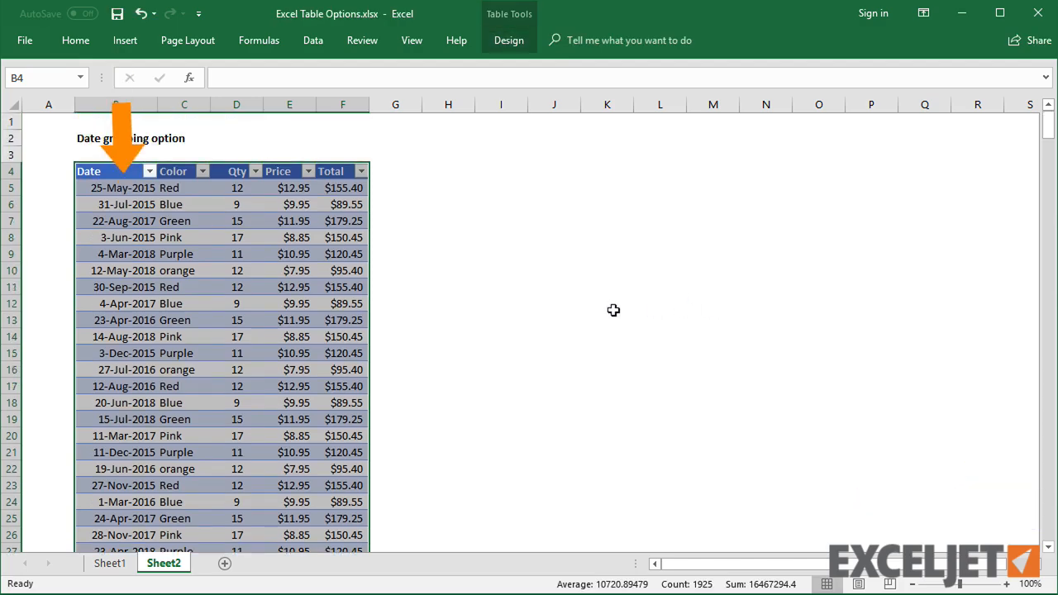
{"action": "left_click", "coordinate": [227, 290]}
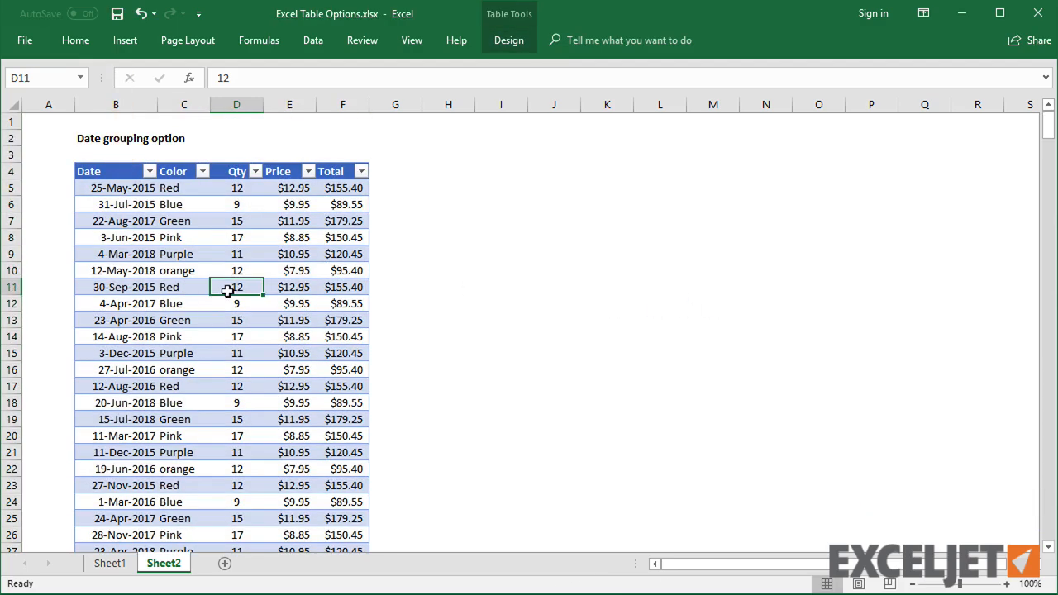
- Open the Date column filter list to examine how the dates are listed, then close it
{"action": "left_click", "coordinate": [150, 171]}
{"action": "mouse_move", "coordinate": [211, 344]}
{"action": "left_mouse_down"}
{"action": "mouse_move", "coordinate": [212, 444]}
{"action": "mouse_move", "coordinate": [212, 331]}
{"action": "left_mouse_up"}
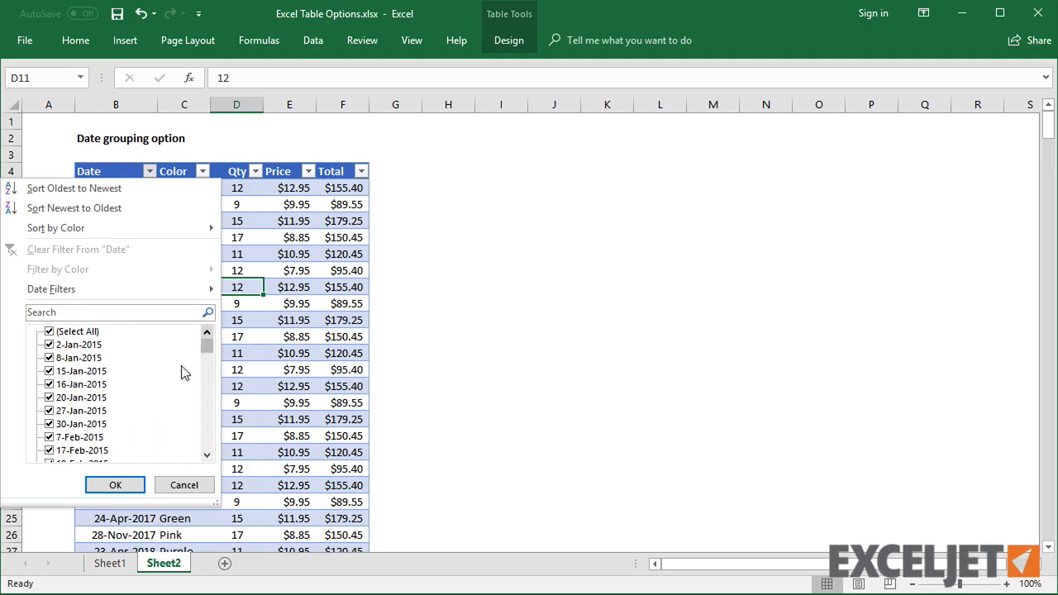
{"action": "left_click", "coordinate": [187, 488]}
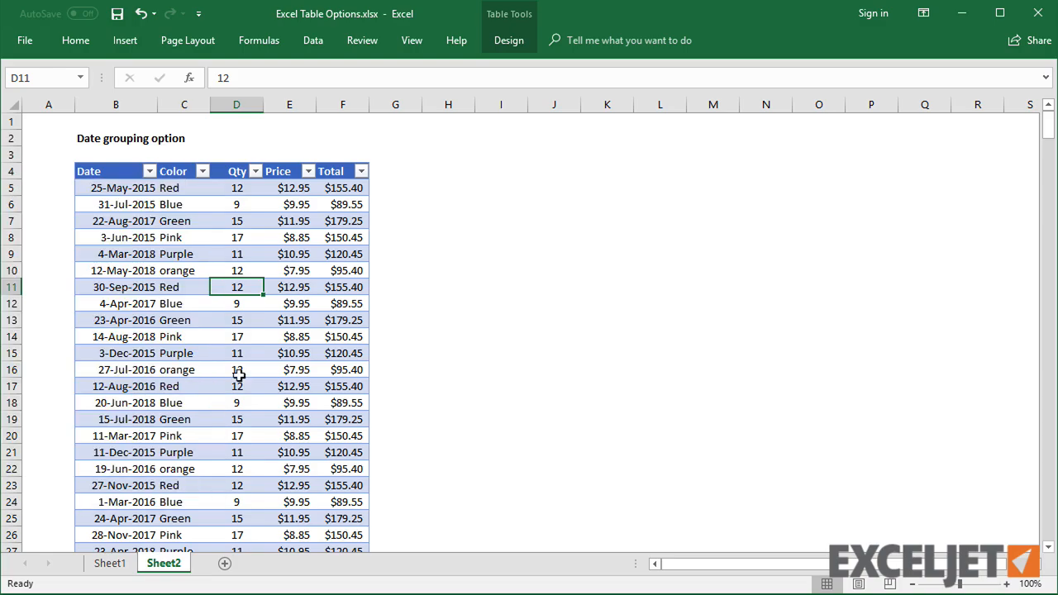
- Turn grouping dates in the AutoFilter menu back on in the Advanced options
{"action": "left_click", "coordinate": [28, 41]}
{"action": "left_click", "coordinate": [50, 472]}
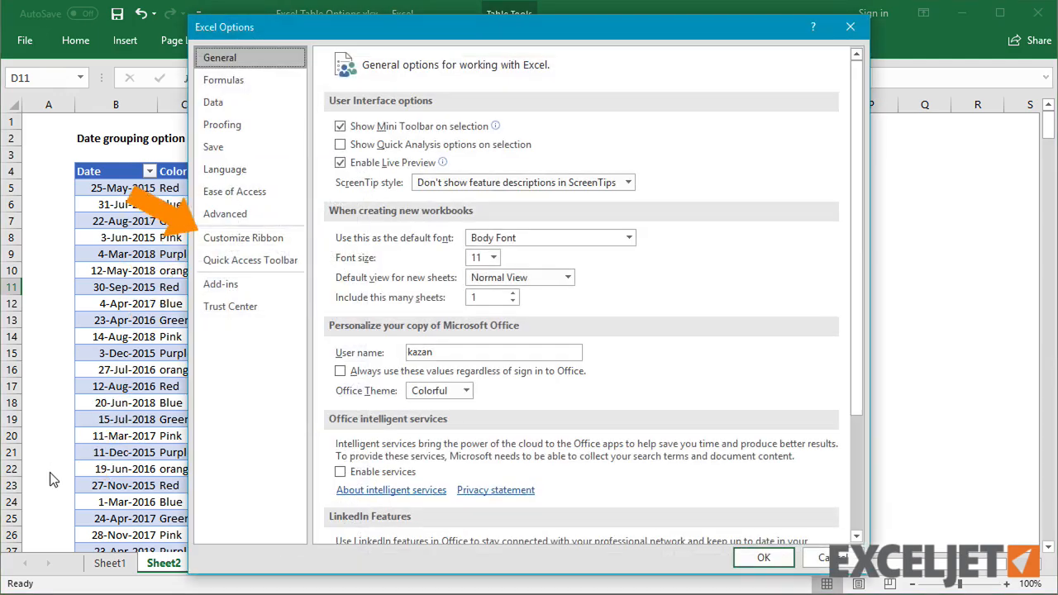
{"action": "left_click", "coordinate": [267, 217]}
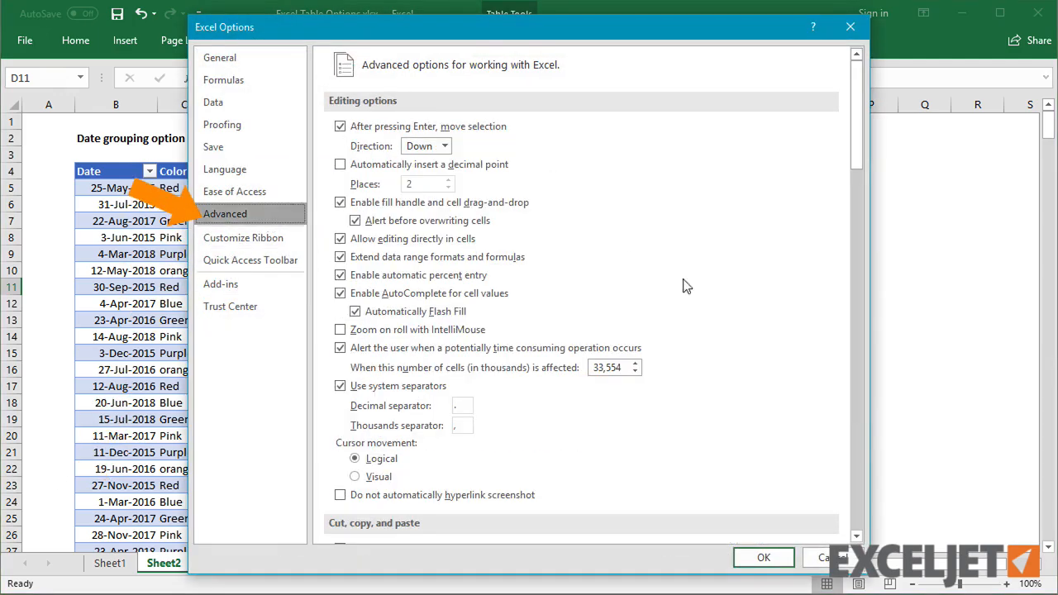
{"action": "left_click", "coordinate": [856, 438]}
{"action": "left_click", "coordinate": [856, 438]}
{"action": "left_click", "coordinate": [500, 348]}
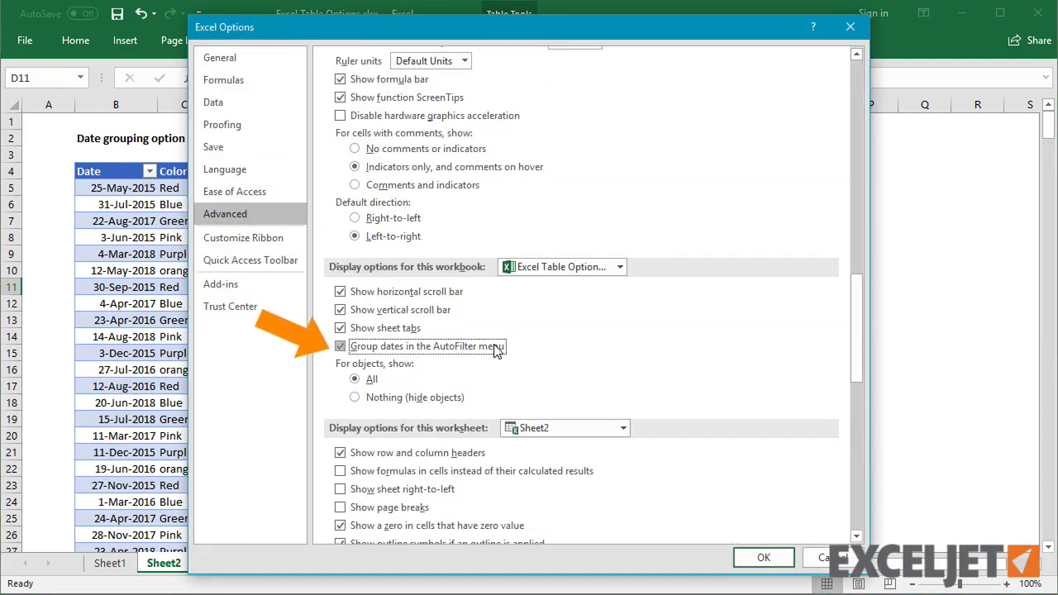
{"action": "left_click", "coordinate": [748, 556]}
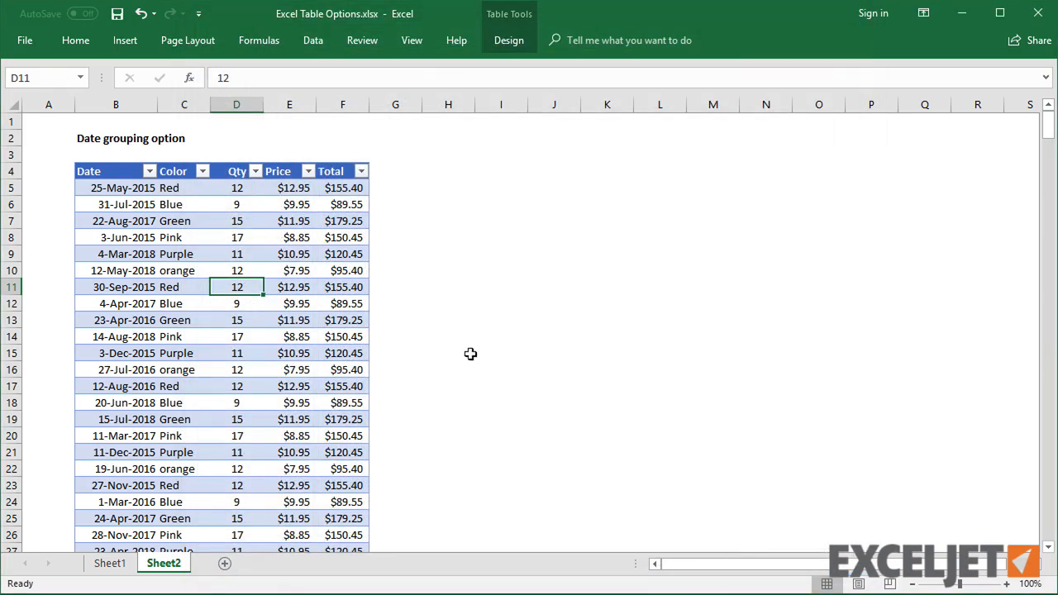
- Open the Date column filter and expand the 2018 group to examine the grouped dates, then close it
{"action": "left_click", "coordinate": [150, 171]}
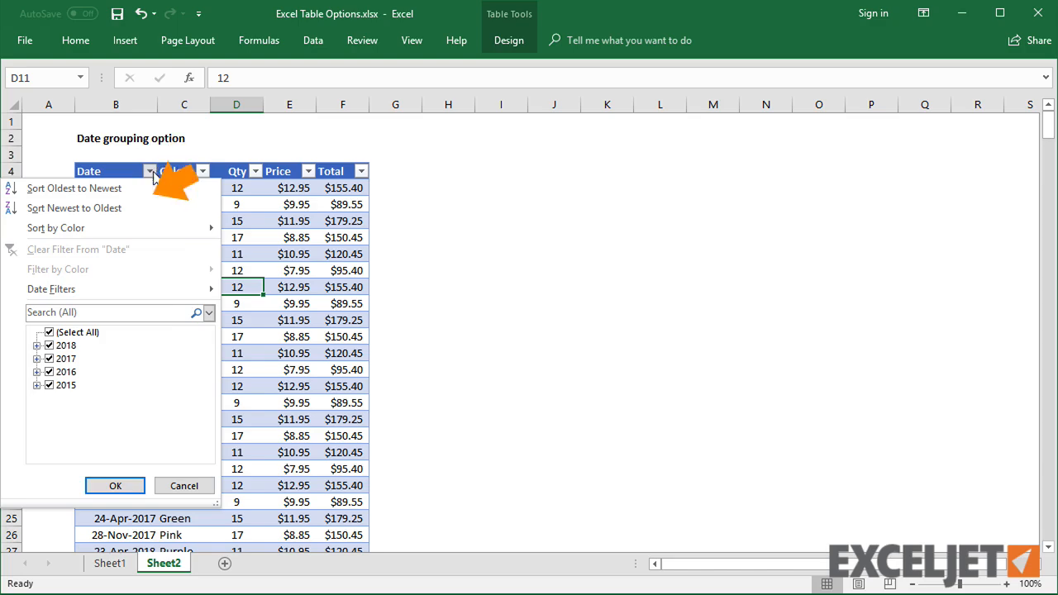
{"action": "left_click", "coordinate": [37, 345]}
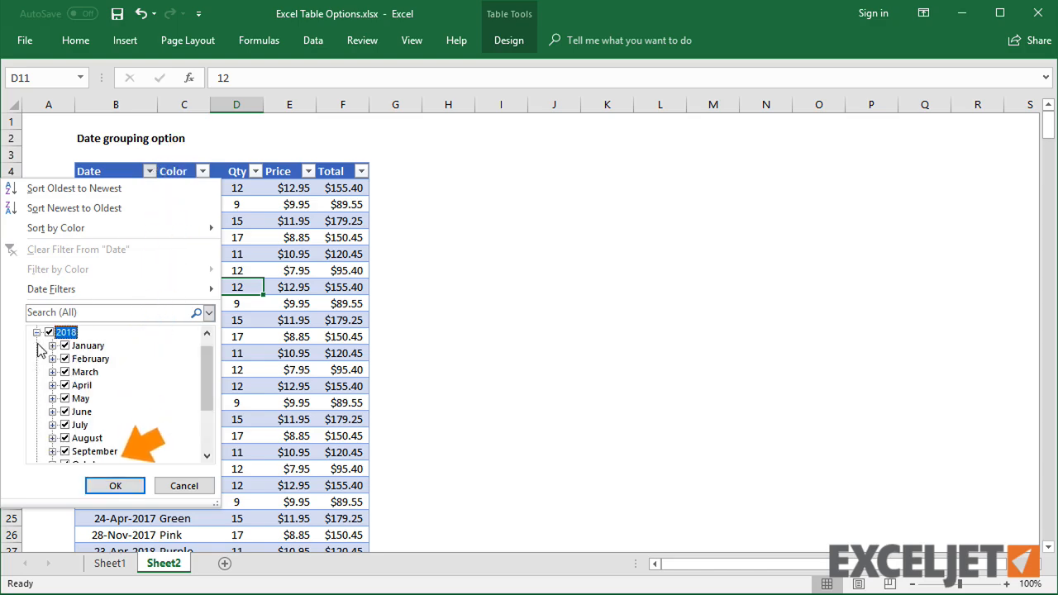
{"action": "left_click", "coordinate": [37, 345]}
{"action": "left_click", "coordinate": [183, 486]}
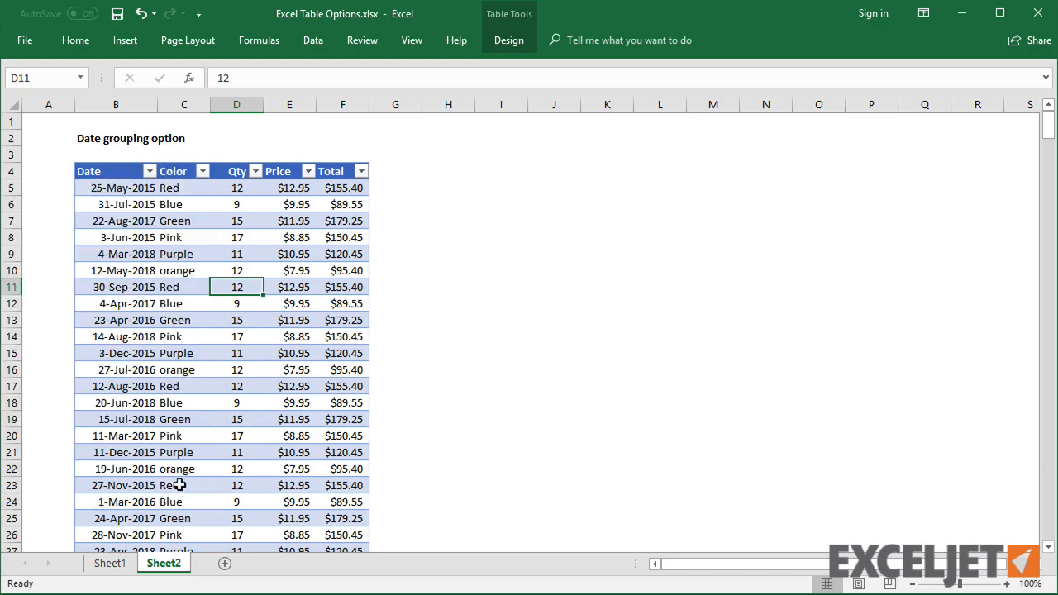